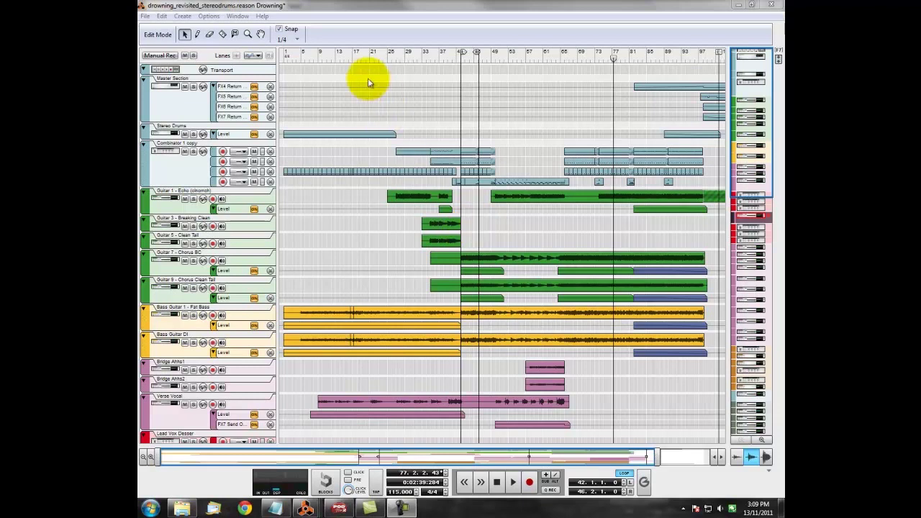
- Move the song position to bar 1 and bring up the Drowning mixer window
left_click(283, 61)
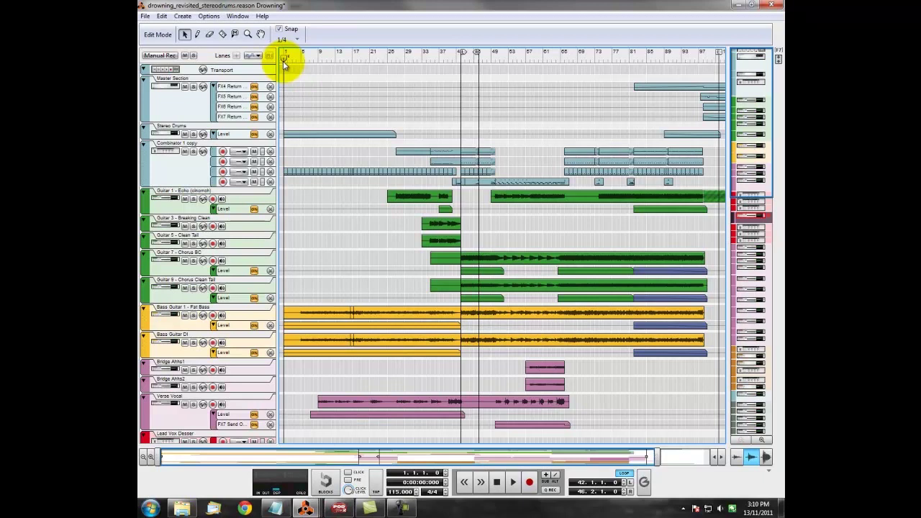
left_click(315, 511)
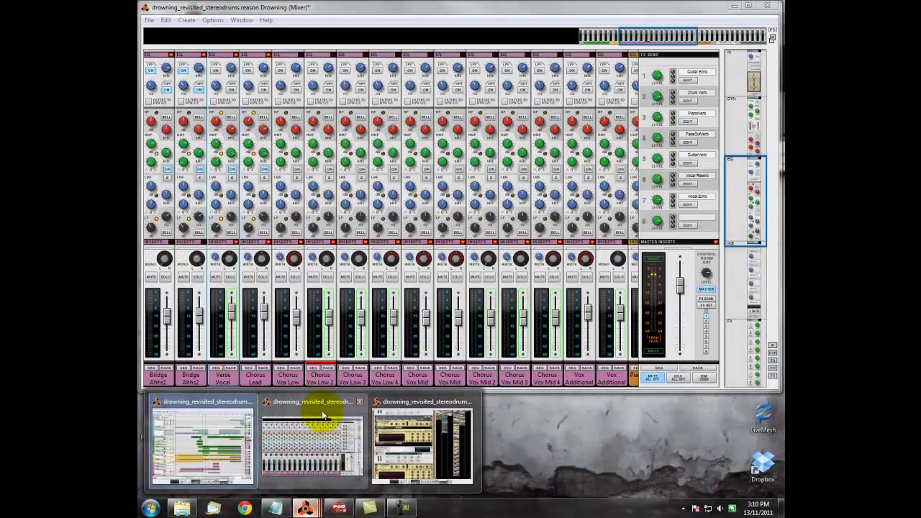
- Move the mixer view up to the Insert and Dynamics sections and left to the Stereo Drums channels
left_click(322, 411)
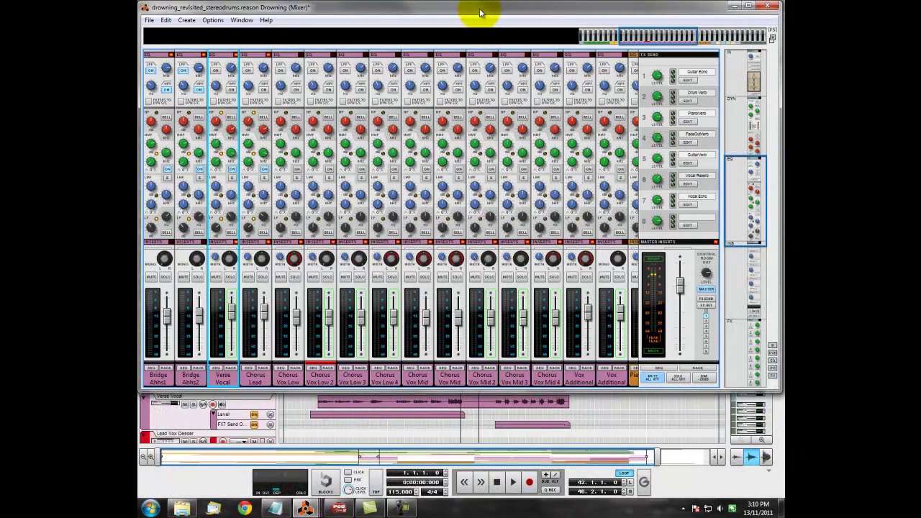
left_click_drag(735, 191, 755, 77)
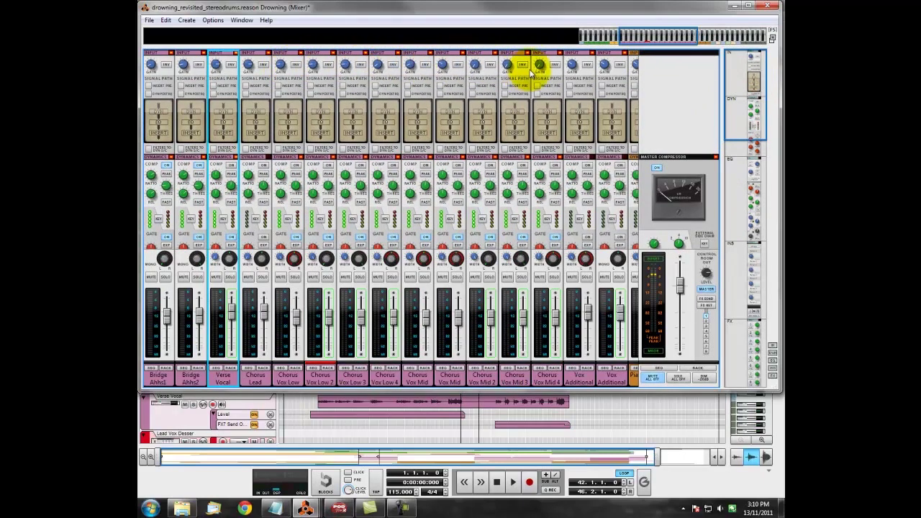
left_click_drag(648, 37, 596, 37)
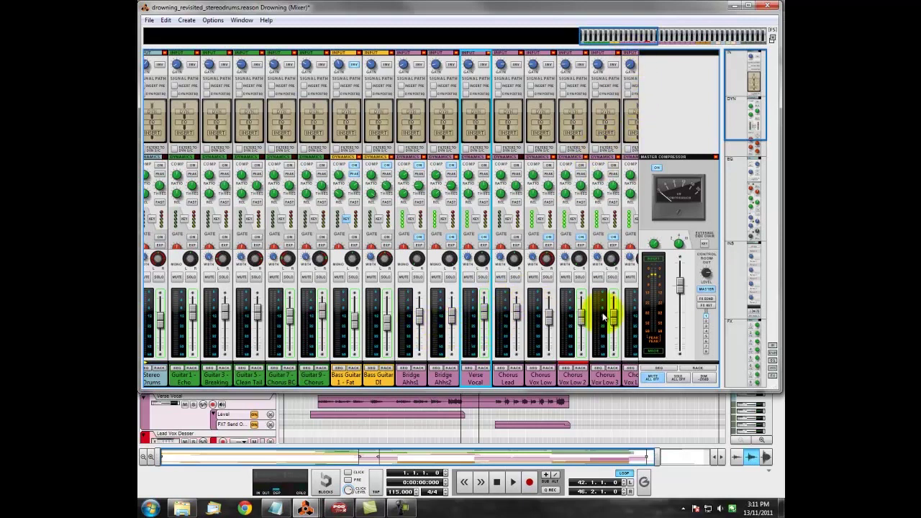
- Return to the sequencer and scroll down to the bass guitar tracks
left_click_drag(626, 36, 622, 36)
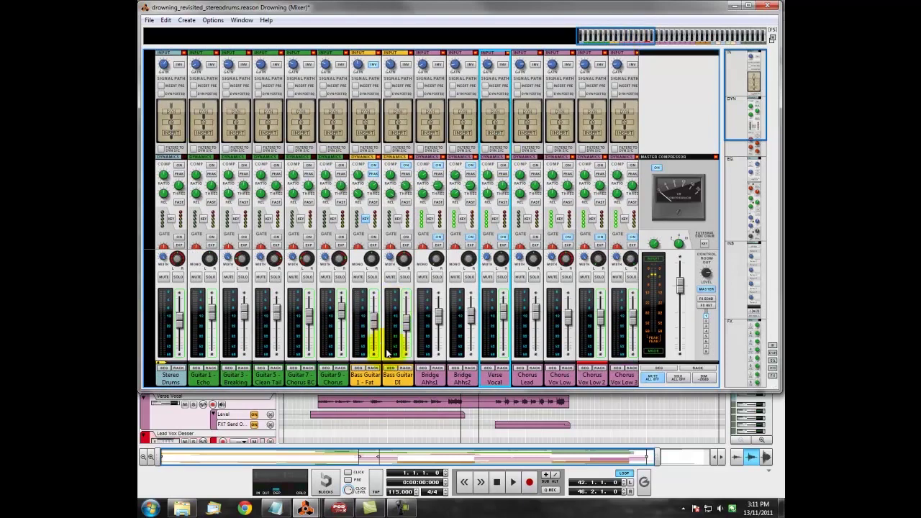
left_click(444, 434)
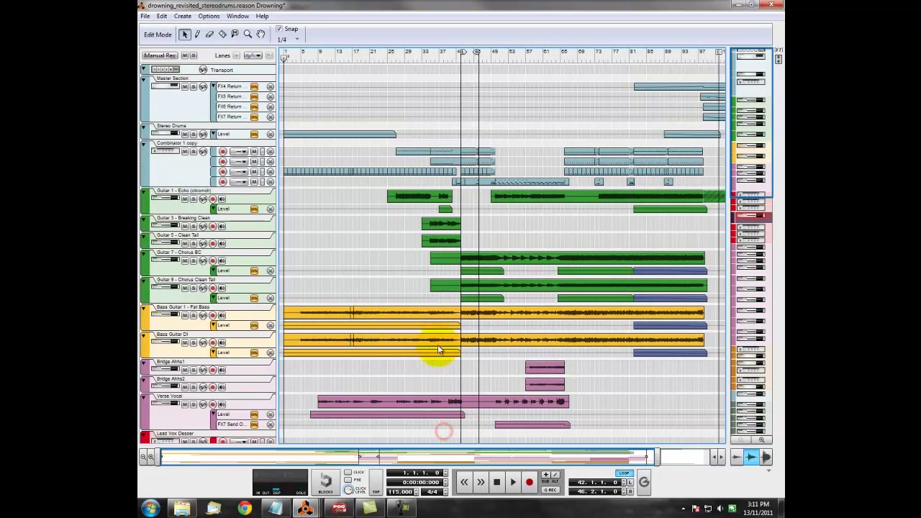
left_click_drag(749, 195, 738, 263)
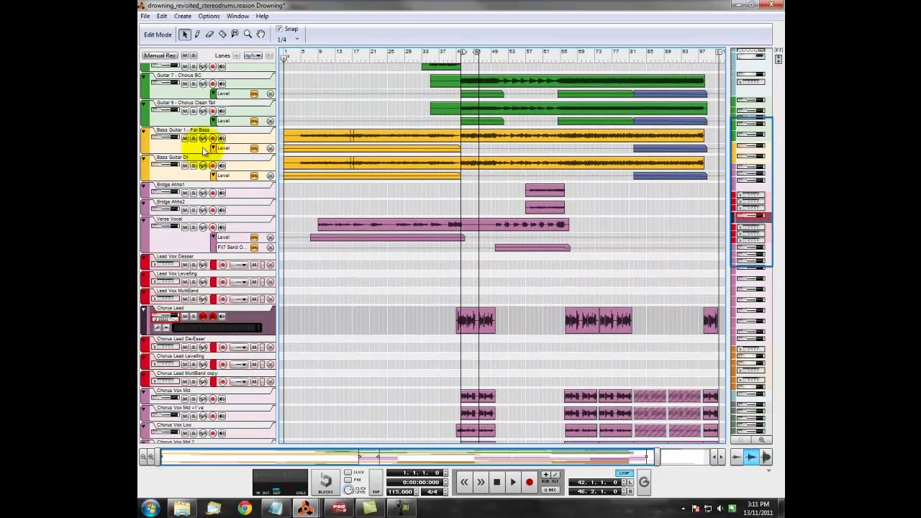
- Enlarge the track lanes, zoom in on the bass clips, and select the Fat Bass track
left_click(762, 440)
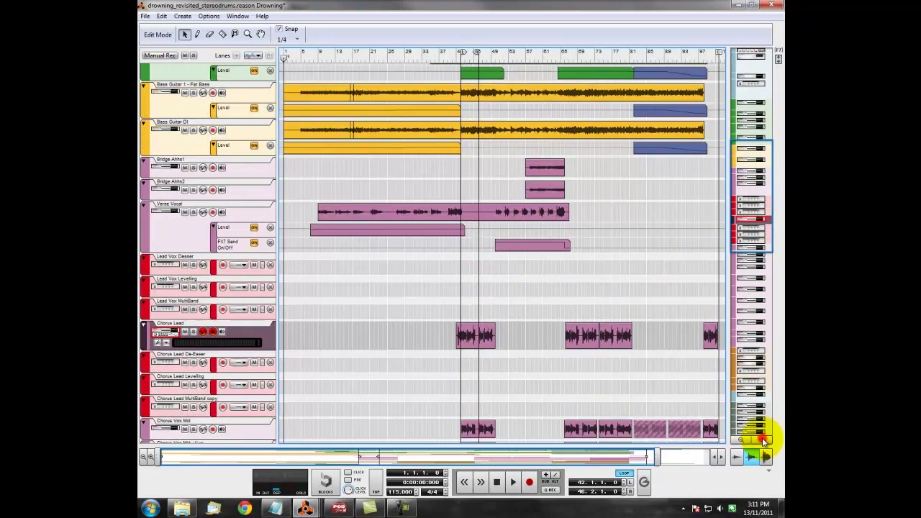
left_click(763, 440)
left_click(763, 440)
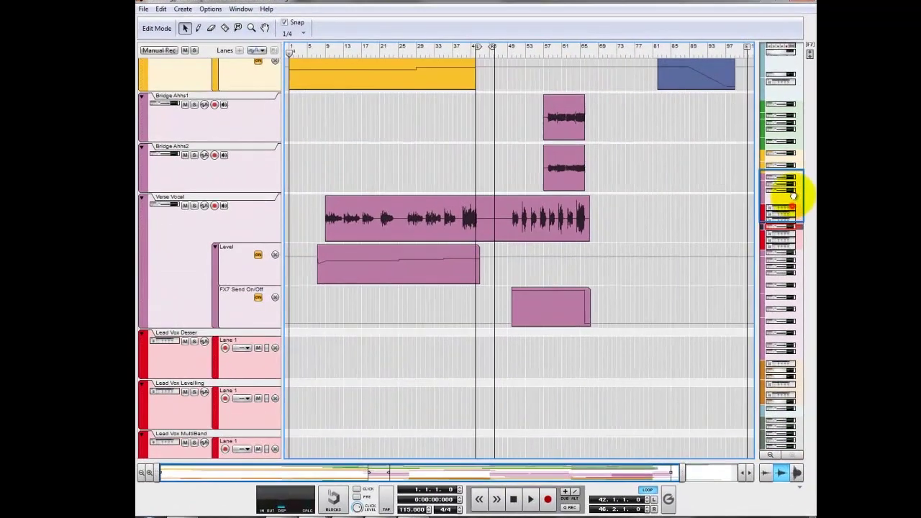
left_click_drag(792, 195, 792, 162)
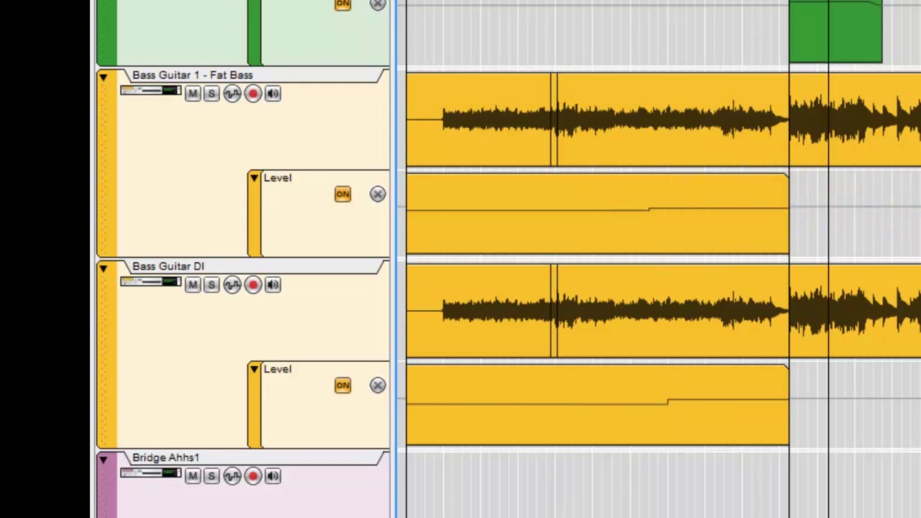
key("ctrl+Right")
key("ctrl+Right")
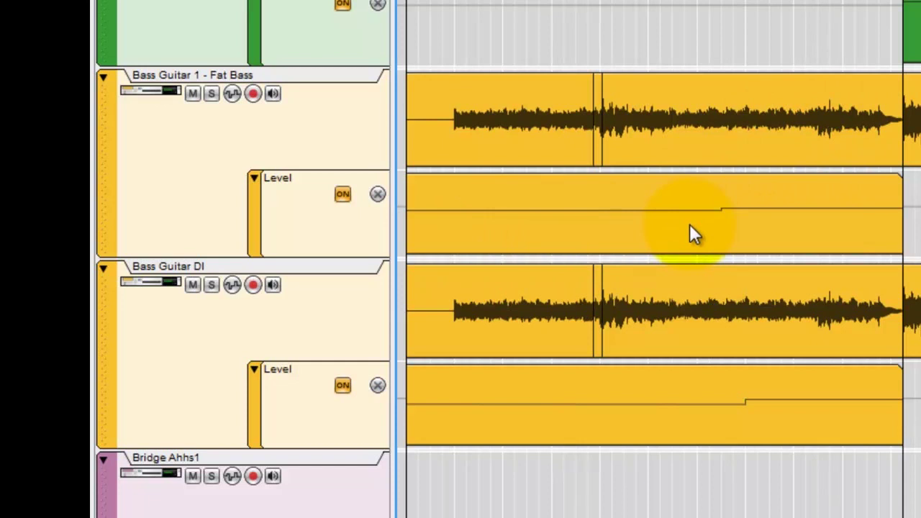
left_click(321, 196)
left_click(278, 179)
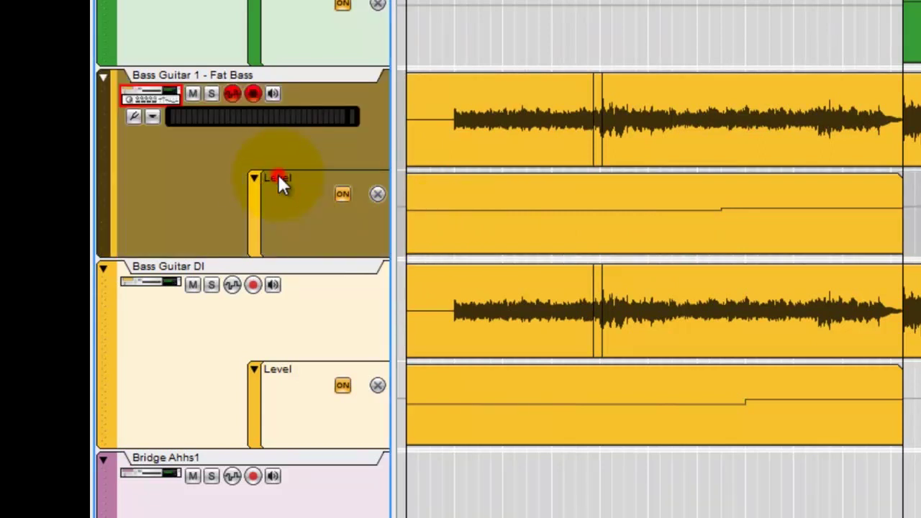
left_click(461, 204)
left_click(488, 405)
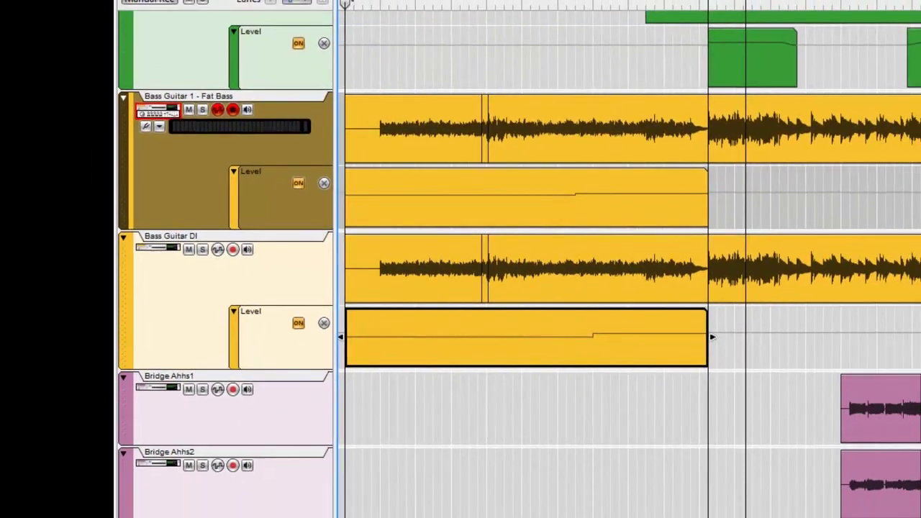
left_click(324, 437)
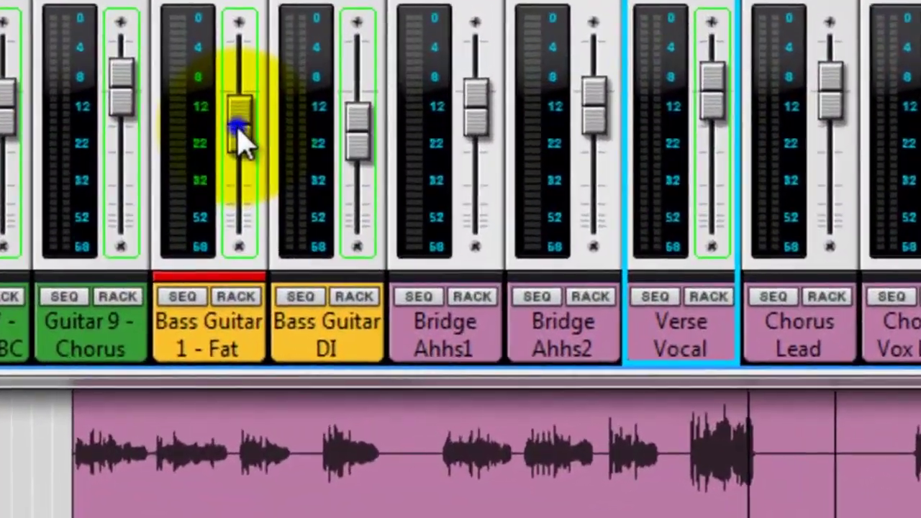
right_click(238, 130)
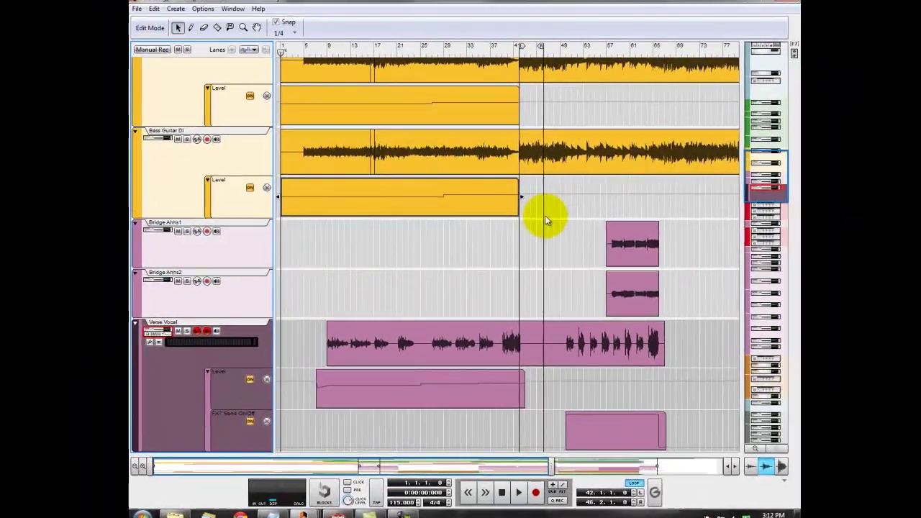
scroll(547, 216, "up", 5)
scroll(540, 219, "down", 3)
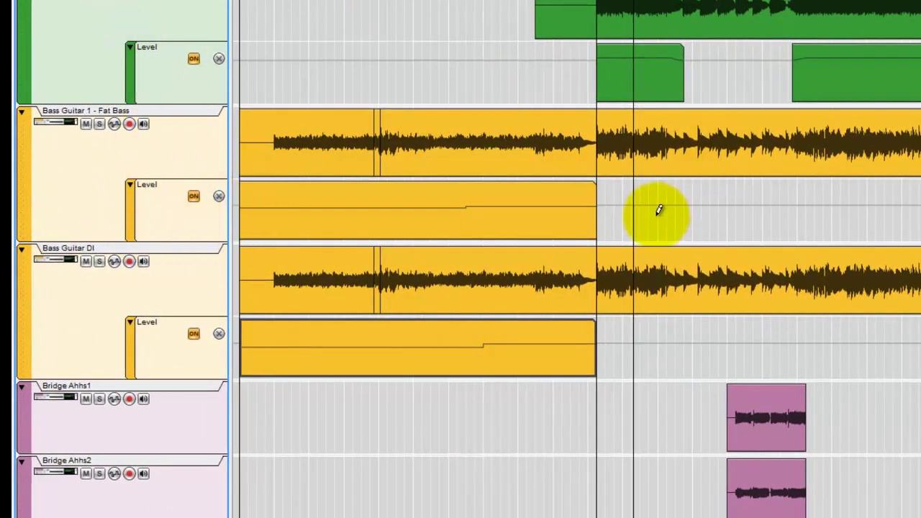
left_click_drag(657, 214, 785, 212)
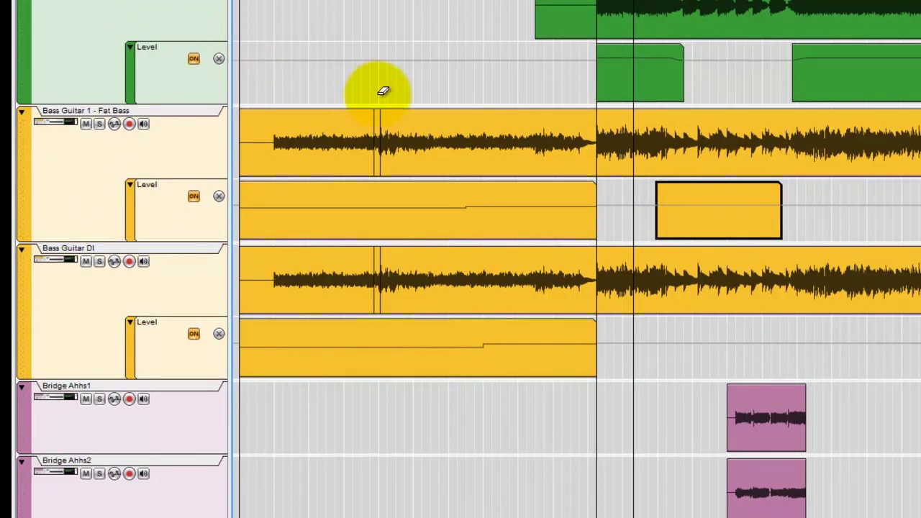
- Open the new Fat Bass automation clip and draw a rising-and-dipping level envelope
left_click(680, 207)
left_click(681, 207)
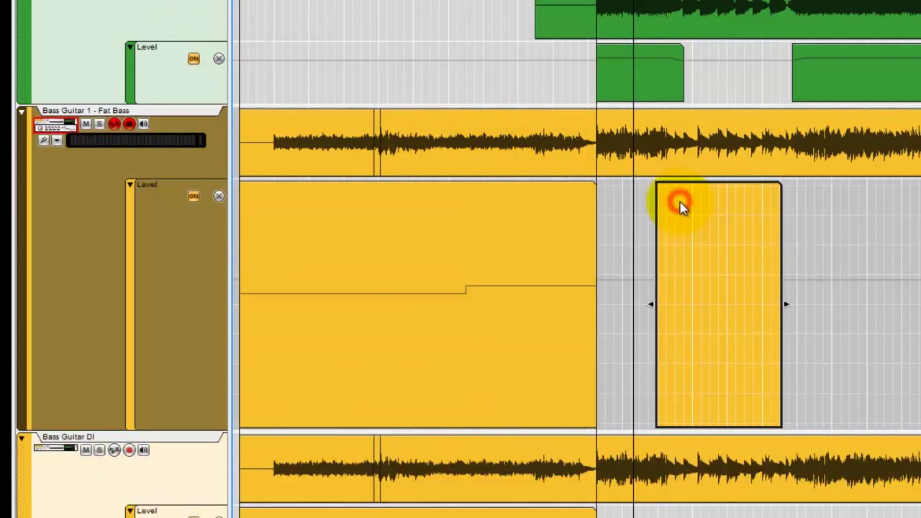
left_click(675, 296)
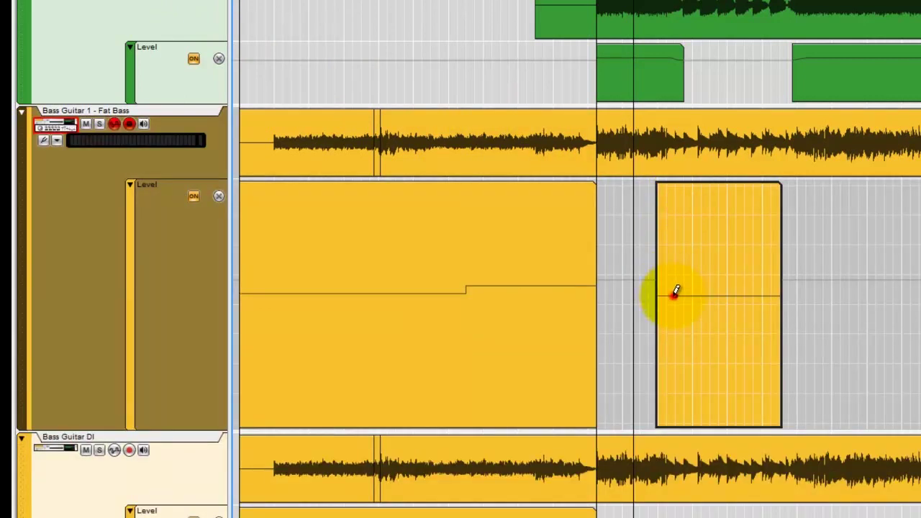
left_click(693, 244)
left_click(709, 348)
left_click(741, 369)
left_click(767, 233)
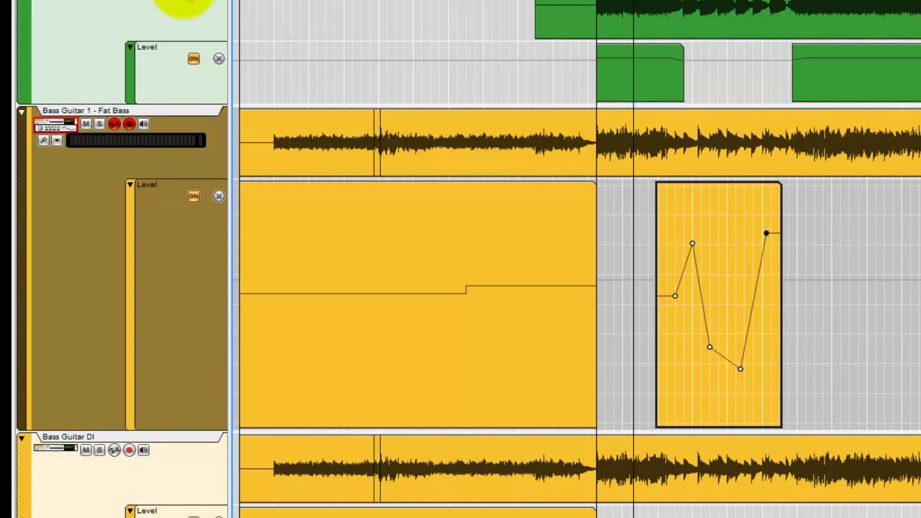
left_click(767, 234)
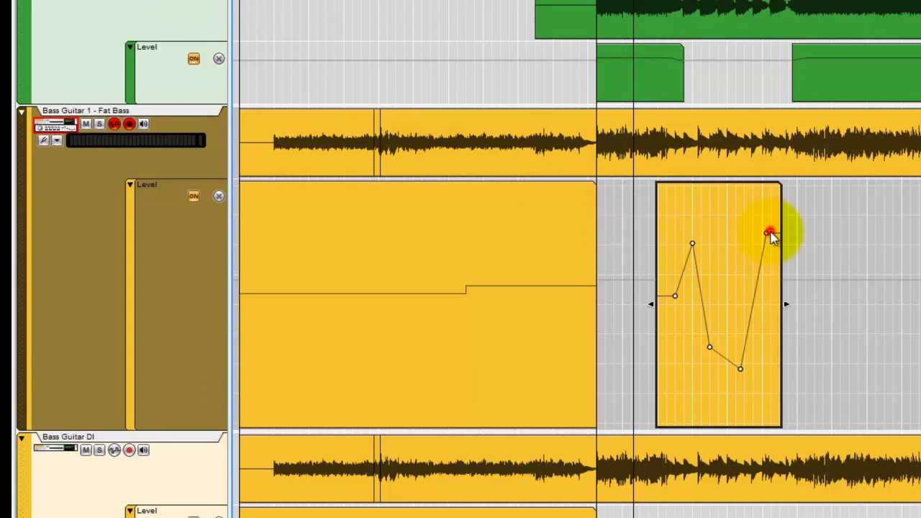
- Select the short Bass Guitar 1 automation clip and delete it
left_click(747, 204)
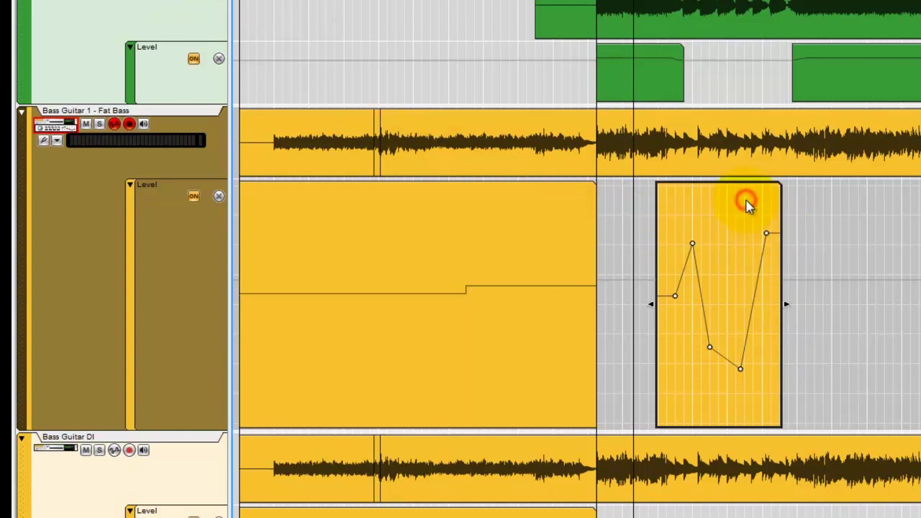
left_click(809, 203)
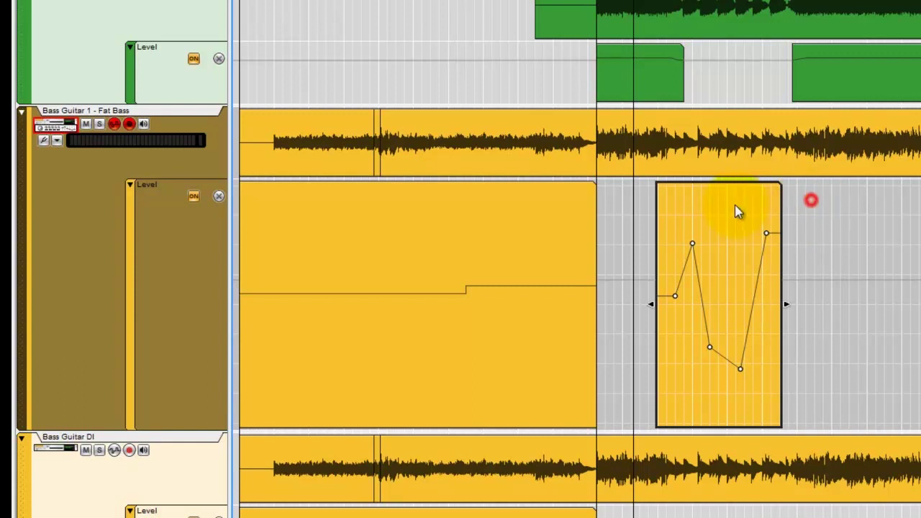
left_click(379, 312)
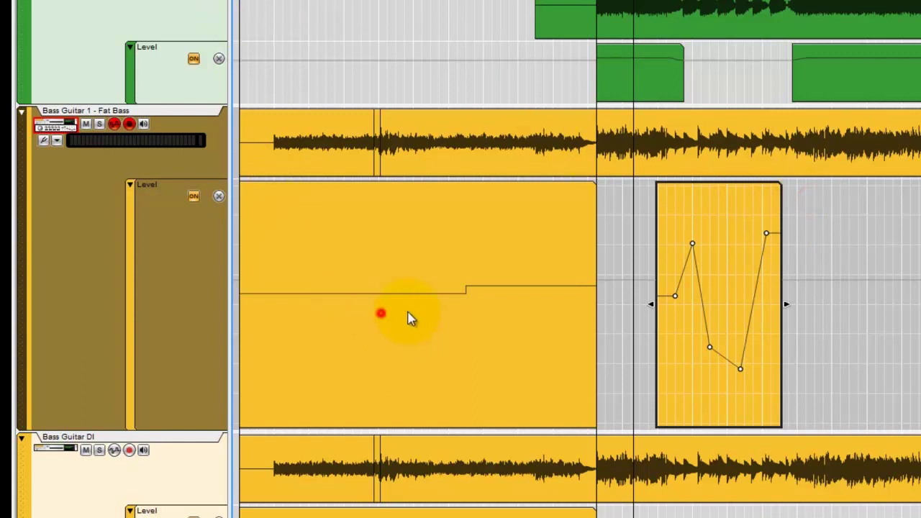
left_click(639, 223)
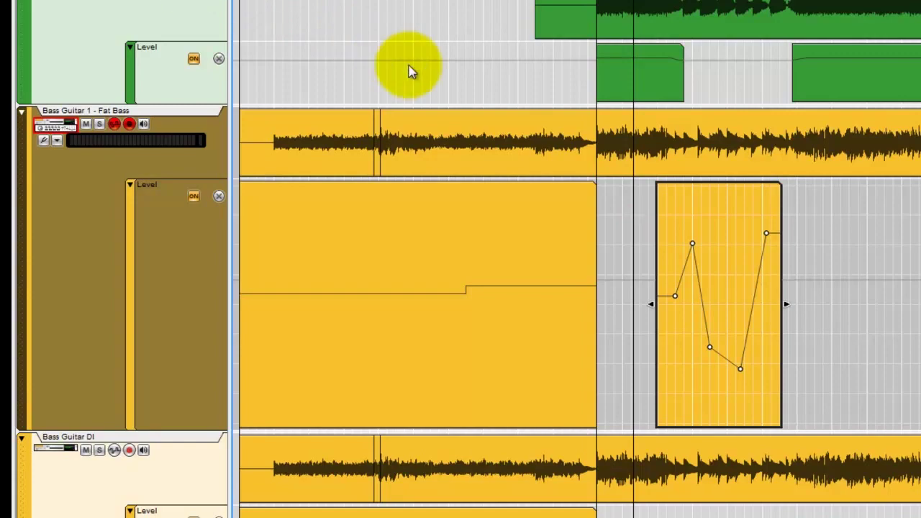
left_click(617, 134)
left_click(692, 192)
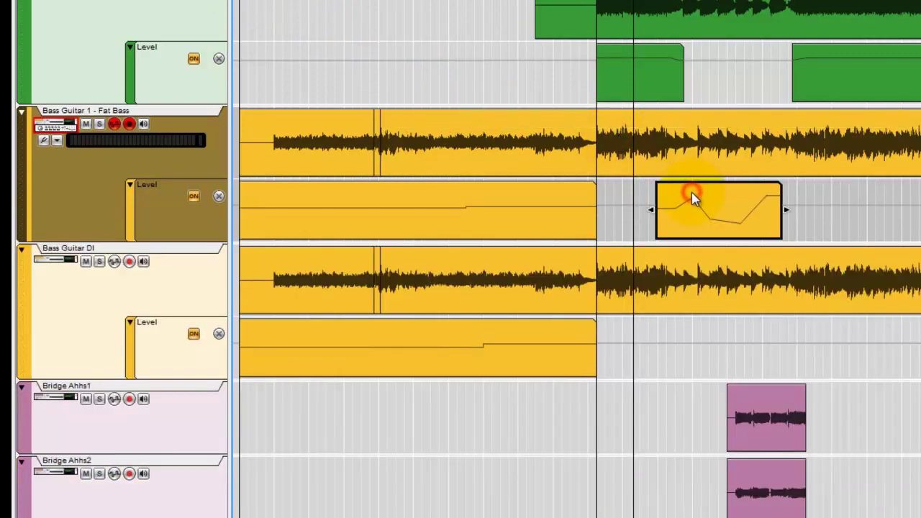
key("Delete")
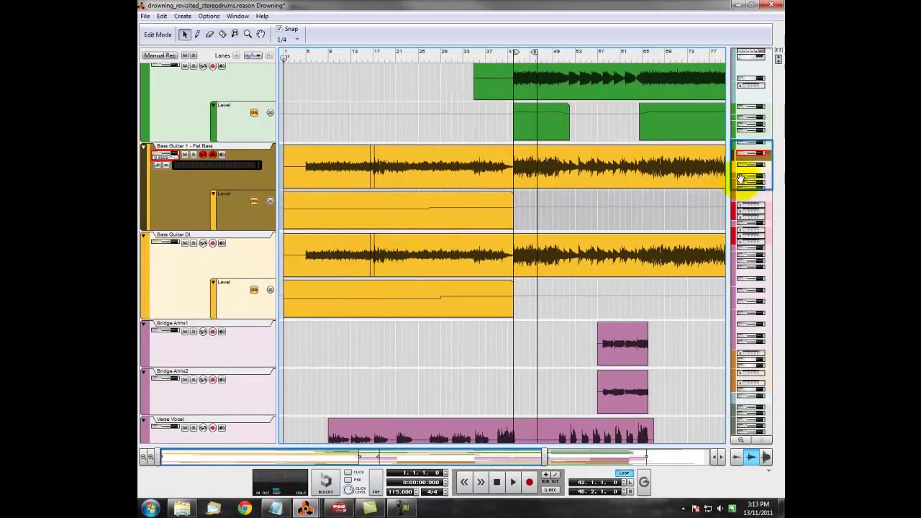
- Scroll up to the Guitar 7 and Guitar 9 chorus tracks and over to the later bars
left_click_drag(743, 180, 745, 148)
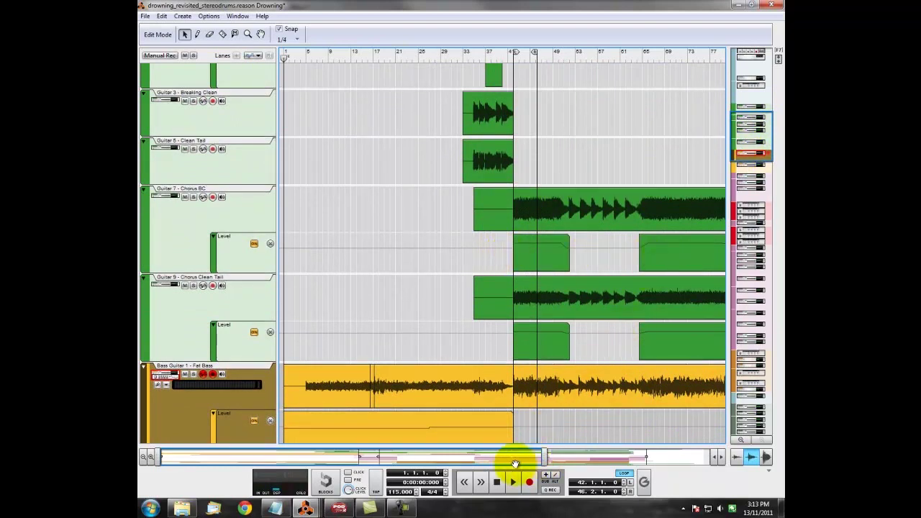
left_click_drag(516, 464, 598, 462)
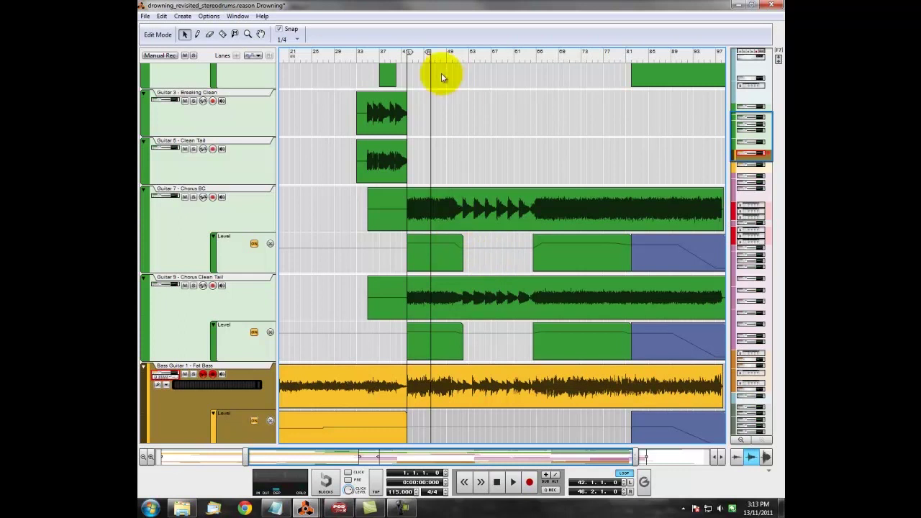
- Move the loop end to bar 52 and solo the Guitar 7 and Guitar 9 chorus tracks
left_click(407, 58)
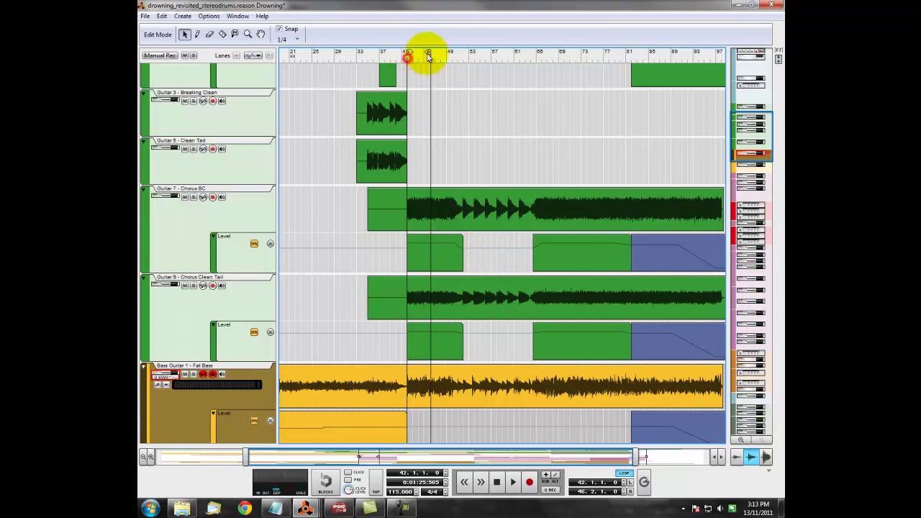
left_click_drag(427, 53, 462, 57)
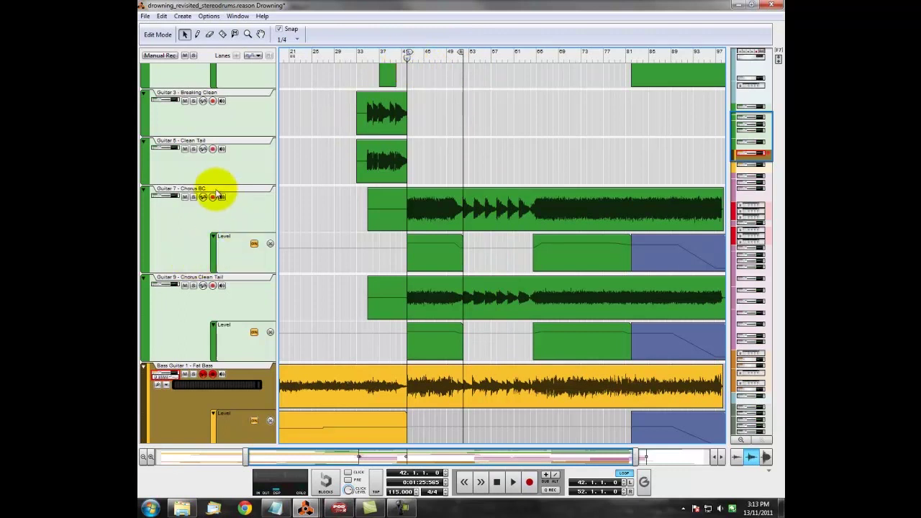
left_click(193, 198)
left_click(193, 285)
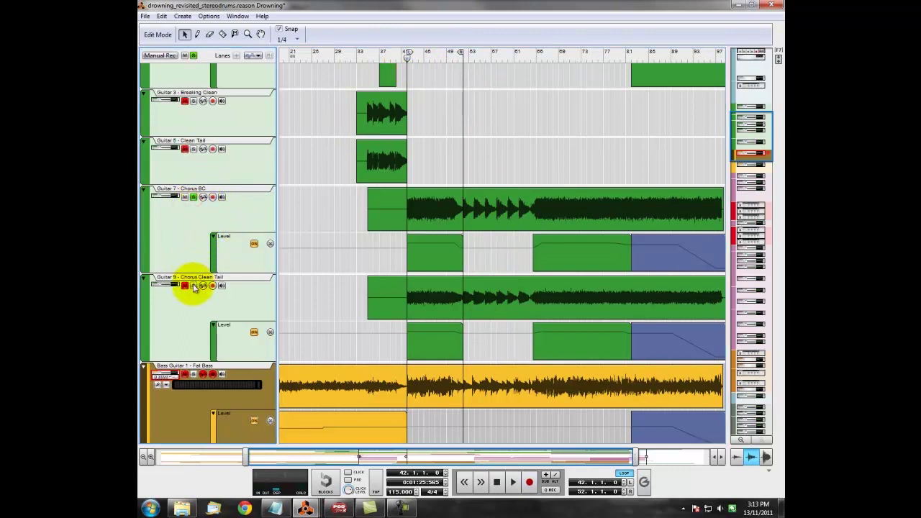
- Play from bar 49 and jump ahead to bars 64–65, then stop and return near bar 47
left_click(447, 59)
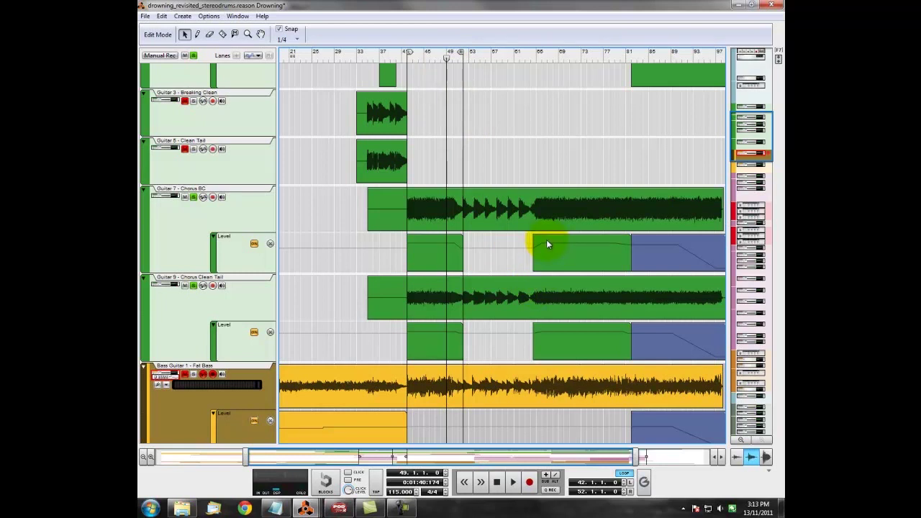
left_click(512, 484)
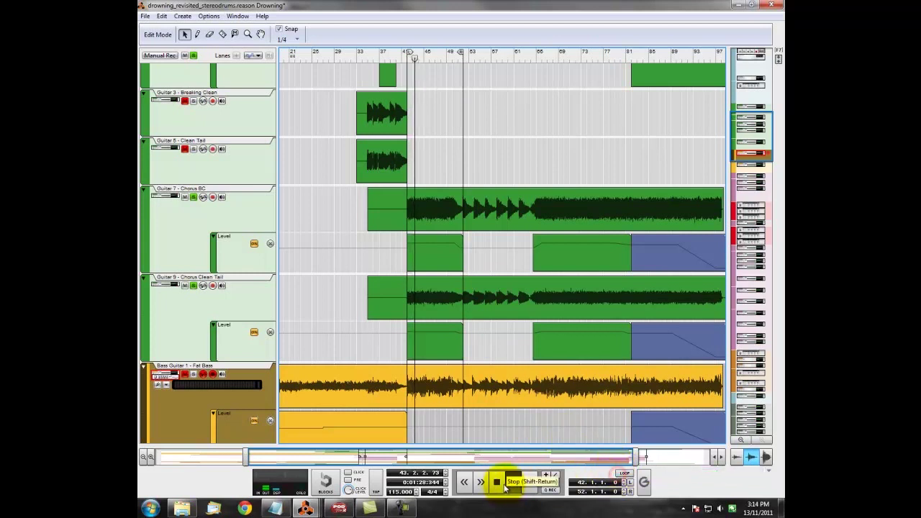
left_click(447, 57)
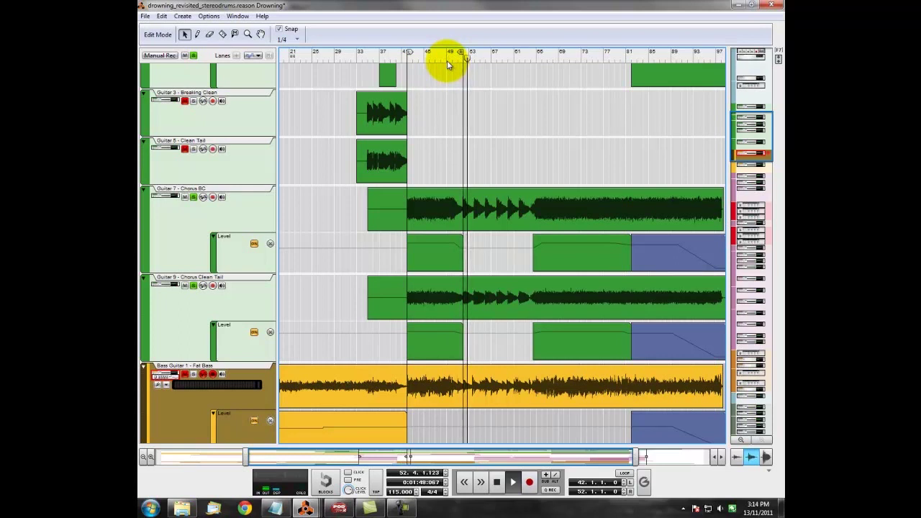
left_click(537, 62)
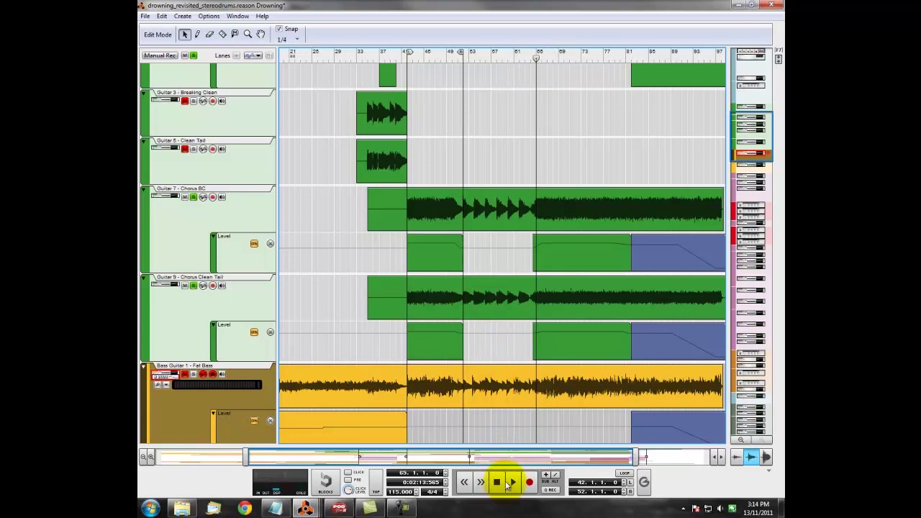
left_click(532, 60)
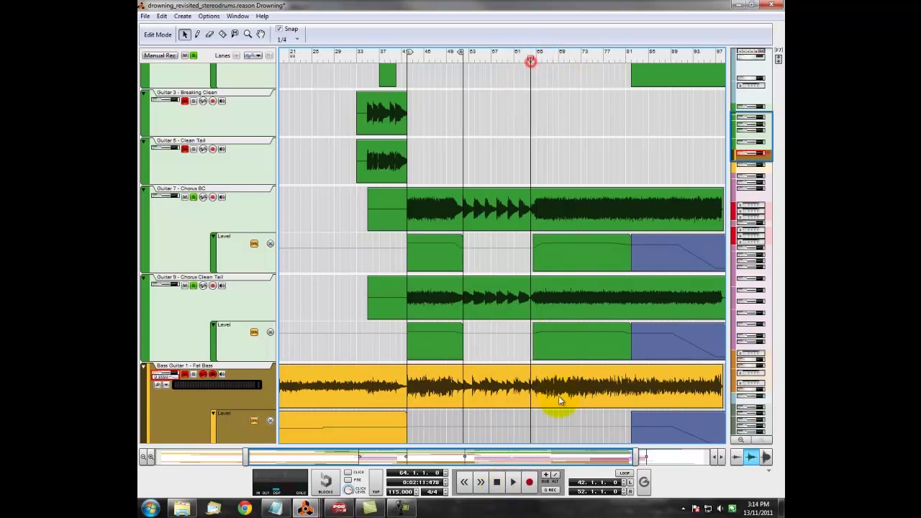
left_click(498, 483)
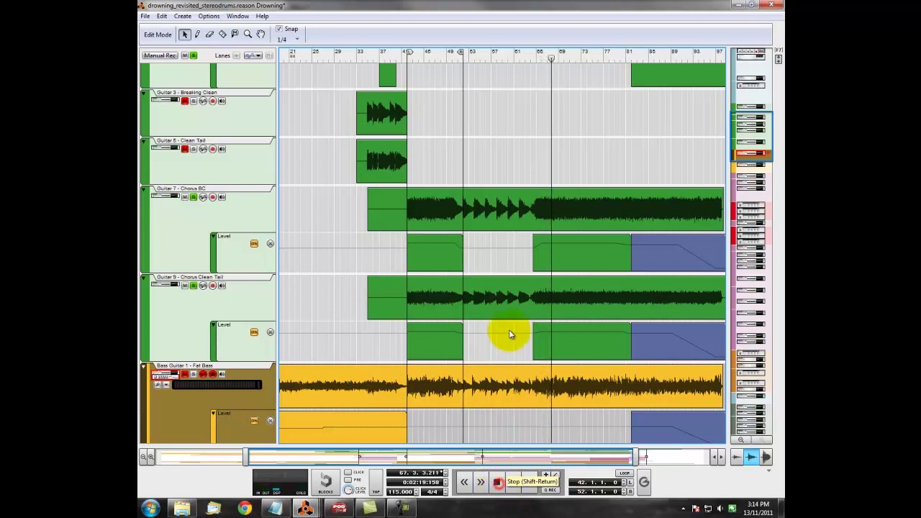
left_click(442, 66)
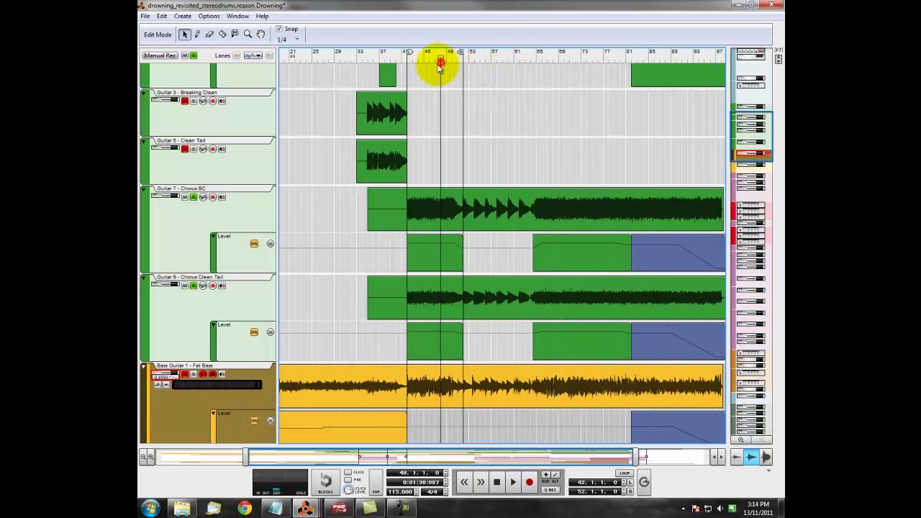
- Clear all solos and set the song position to bar 49
left_click(193, 56)
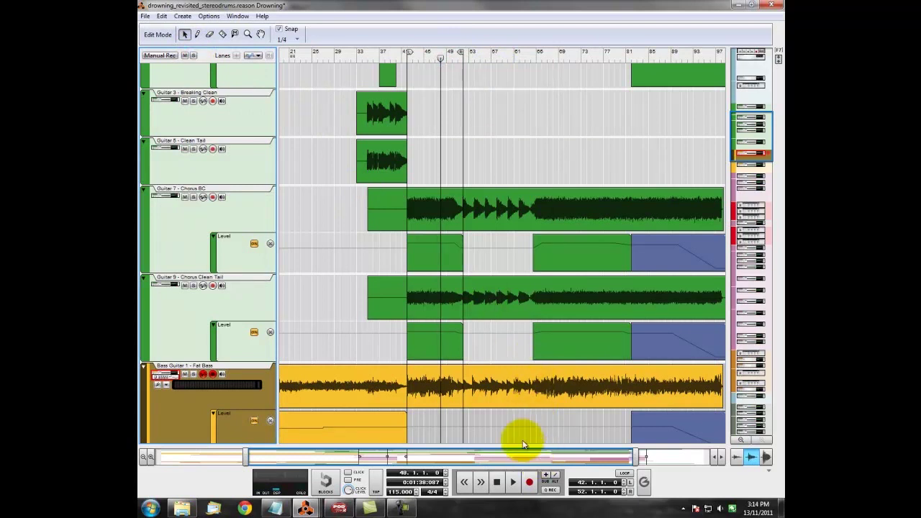
left_click(448, 59)
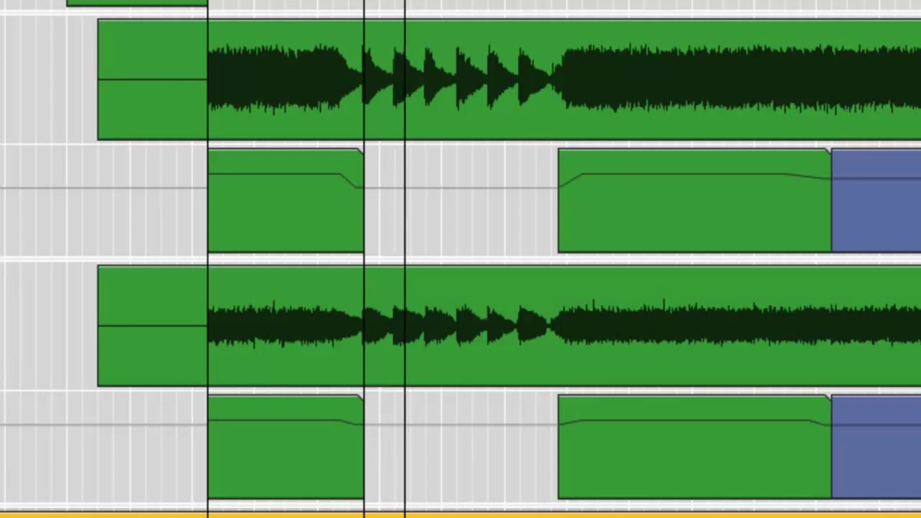
- Stop playback and scroll down to the Bridge Ahhs and Verse Vocal tracks
key("space")
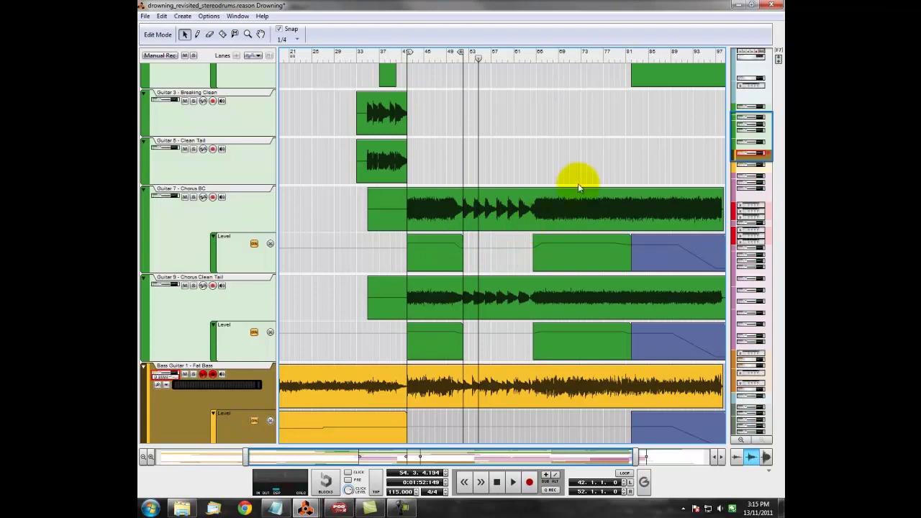
left_click_drag(761, 123, 762, 176)
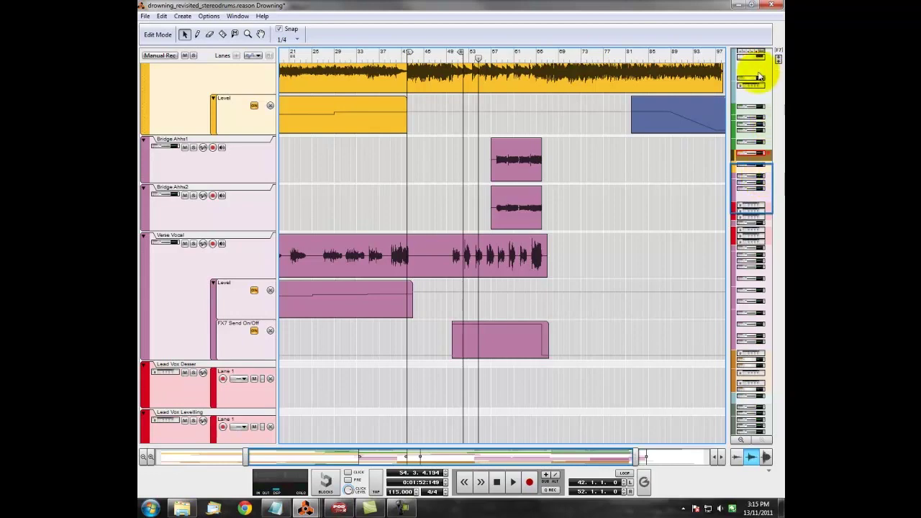
- Scroll to the Guitar 1 - Echo track, play from bar 25, and move toward later bars
left_click_drag(757, 181, 760, 117)
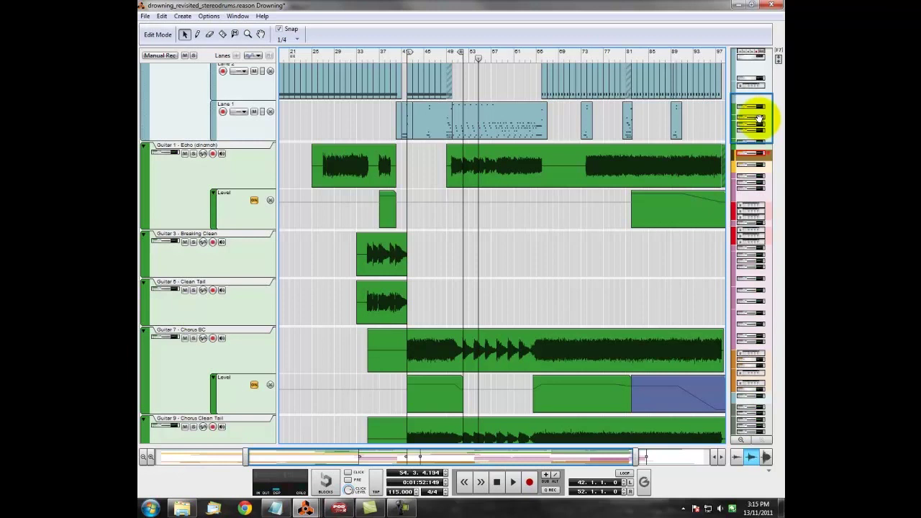
left_click_drag(760, 117, 757, 123)
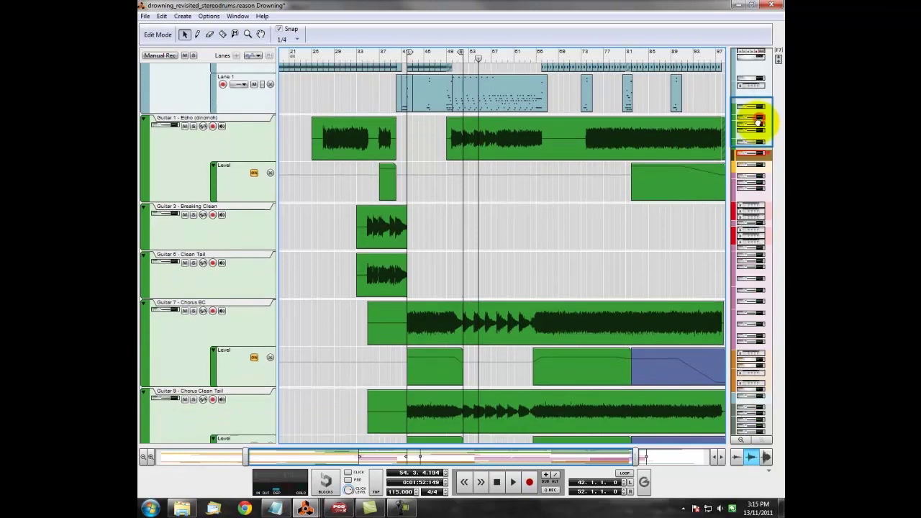
left_click(311, 62)
scroll(377, 154, "up", 3)
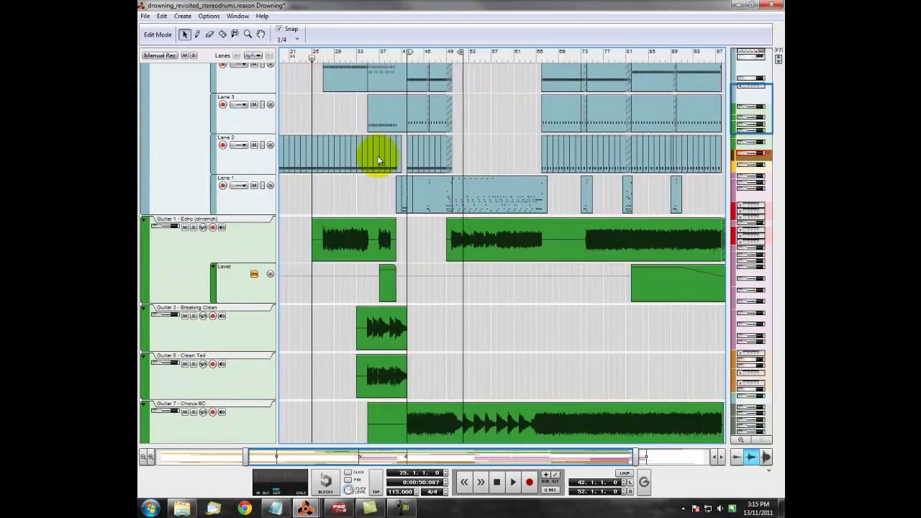
scroll(377, 154, "up", 3)
scroll(376, 154, "down", 3)
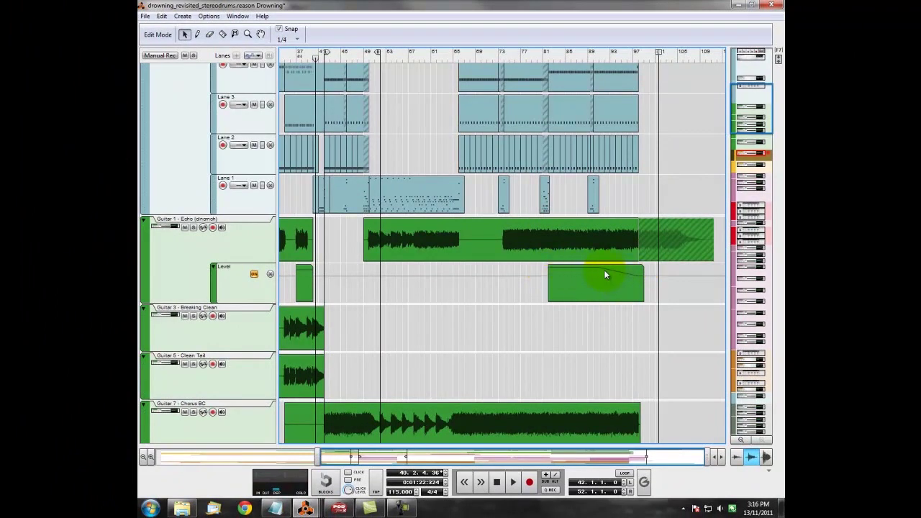
- Play the ending from bar 80, then scroll down to the chorus vocal tracks
left_click(540, 58)
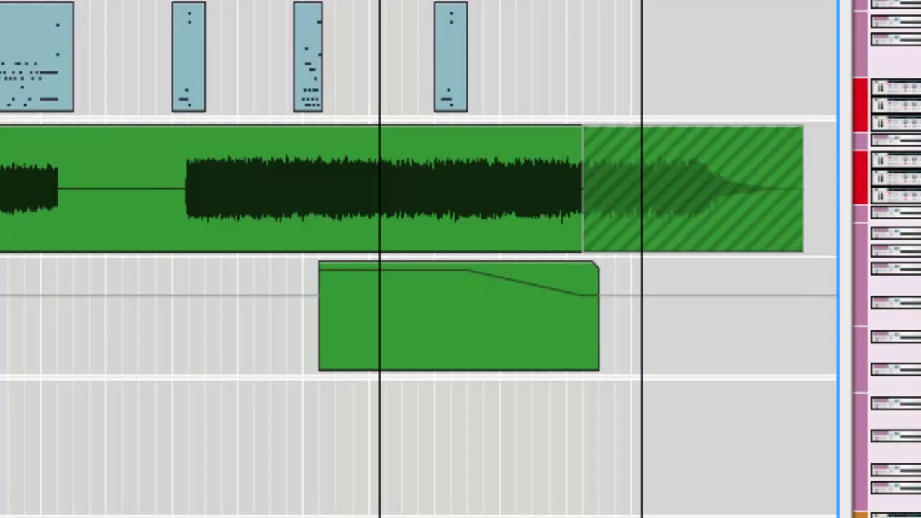
scroll(417, 259, "down", 5)
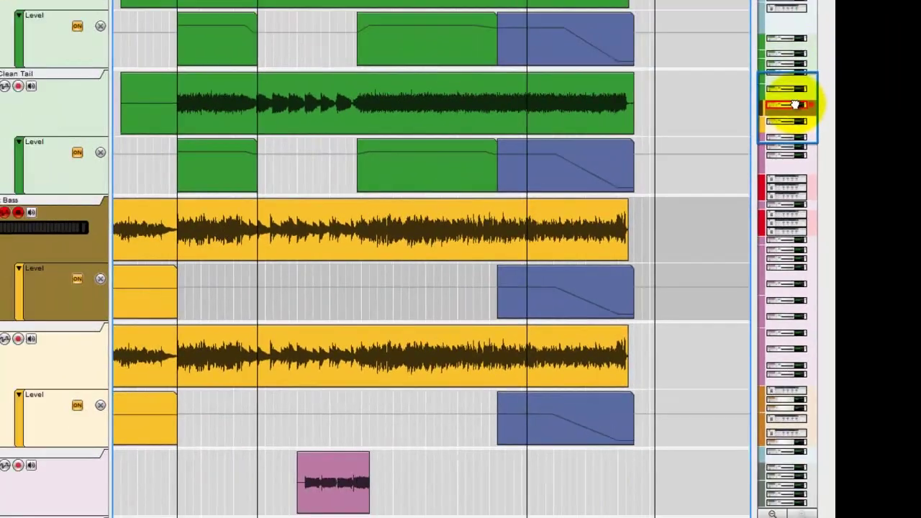
left_click_drag(796, 105, 801, 283)
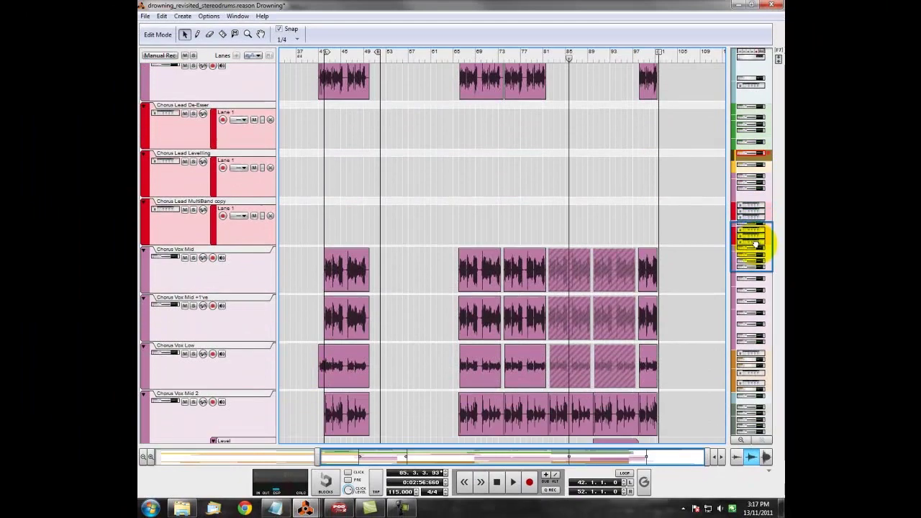
left_click_drag(753, 243, 759, 313)
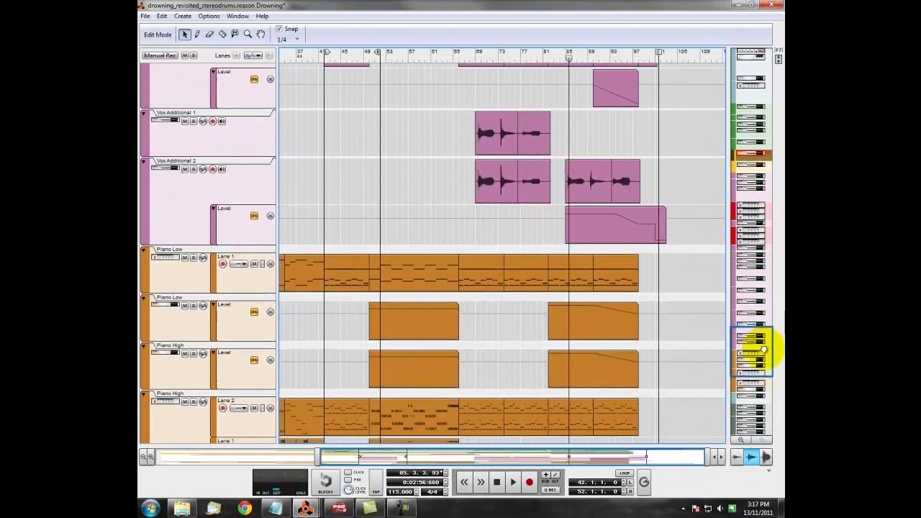
left_click_drag(763, 351, 760, 366)
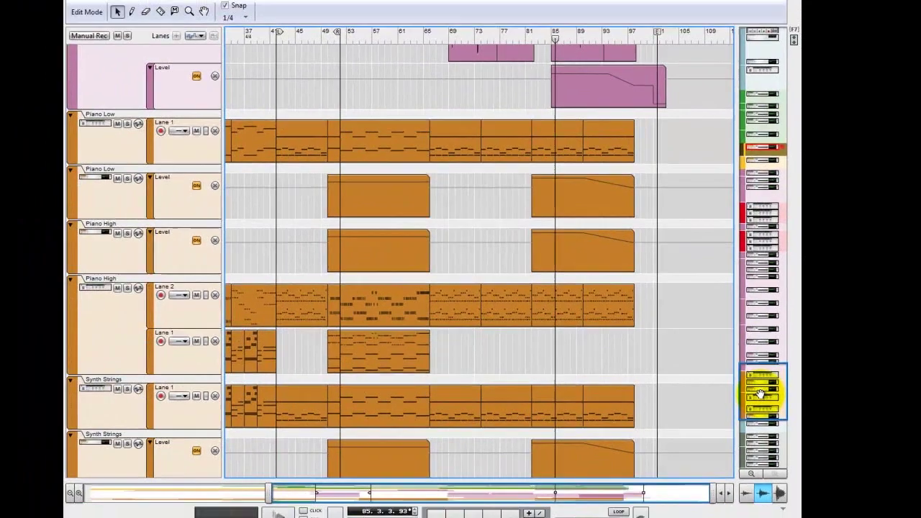
left_click_drag(761, 381, 751, 112)
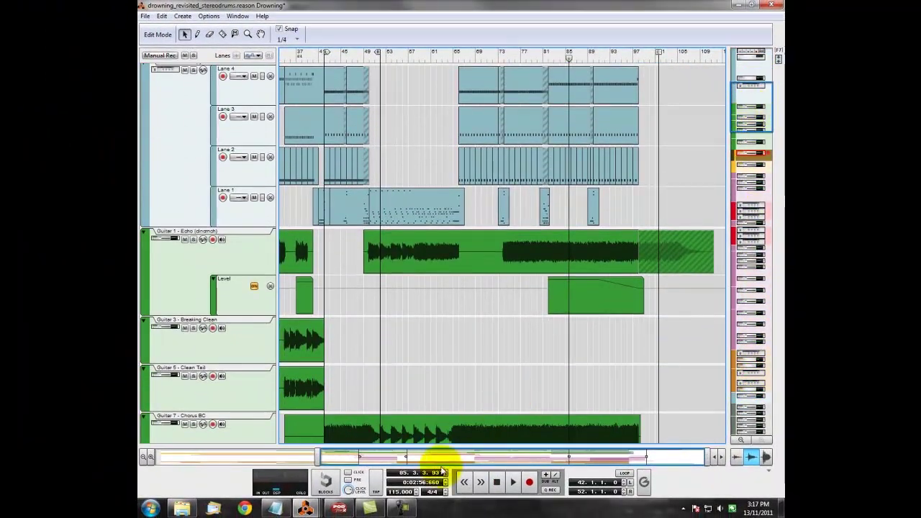
left_click_drag(425, 454, 191, 457)
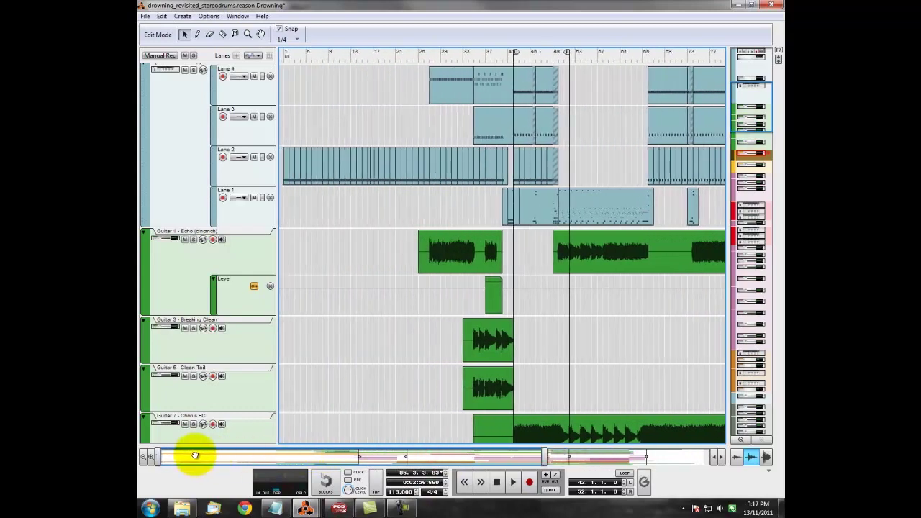
left_click_drag(752, 113, 749, 175)
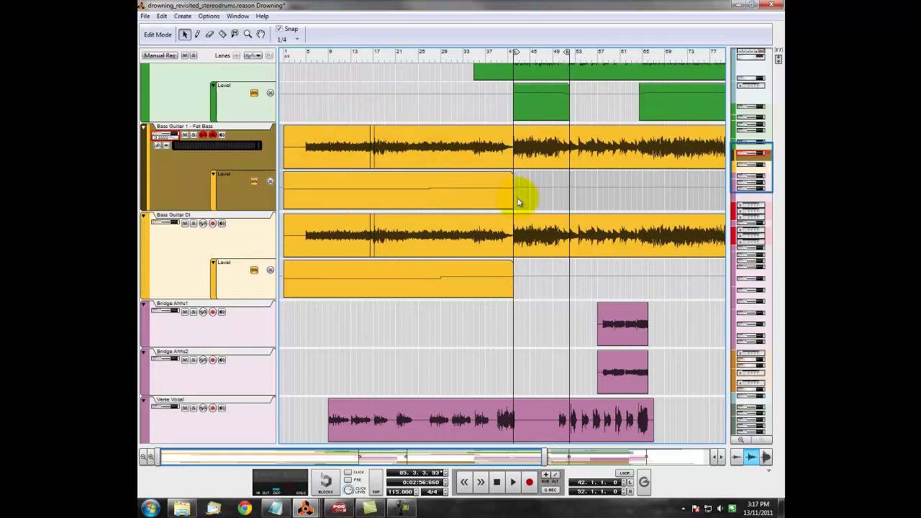
mouse_move(751, 181)
left_mouse_down()
mouse_move(761, 188)
mouse_move(751, 185)
left_mouse_up()
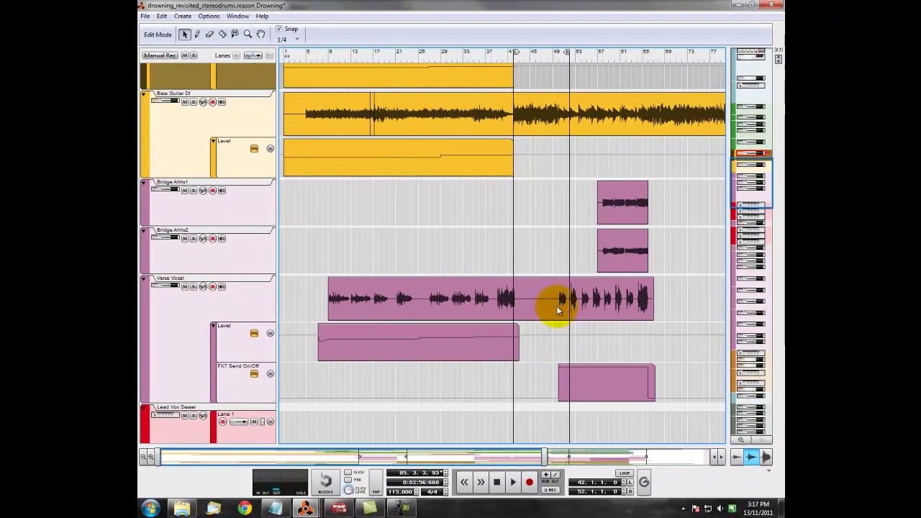
scroll(557, 305, "down", 10)
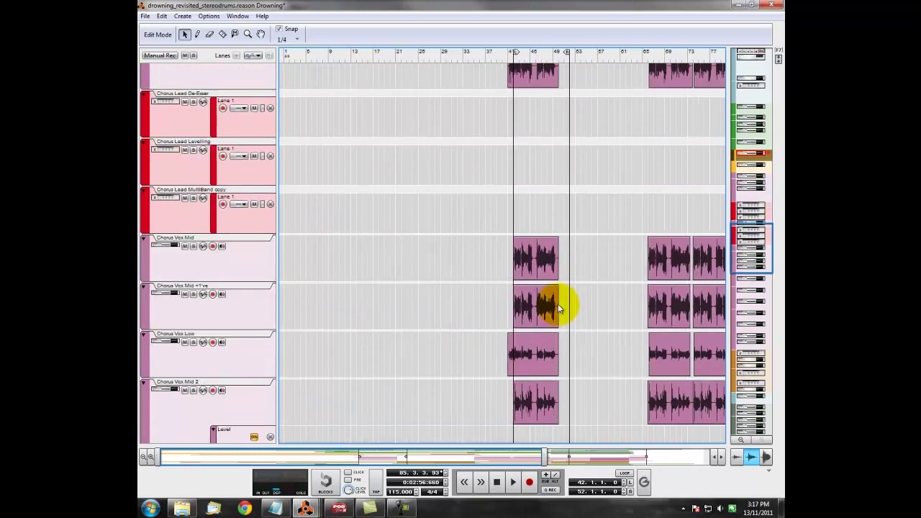
scroll(558, 303, "down", 2)
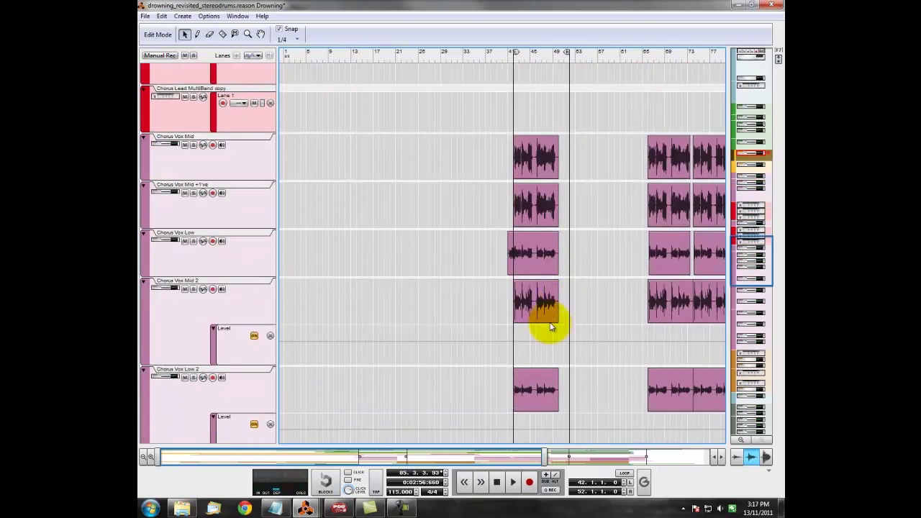
mouse_move(306, 508)
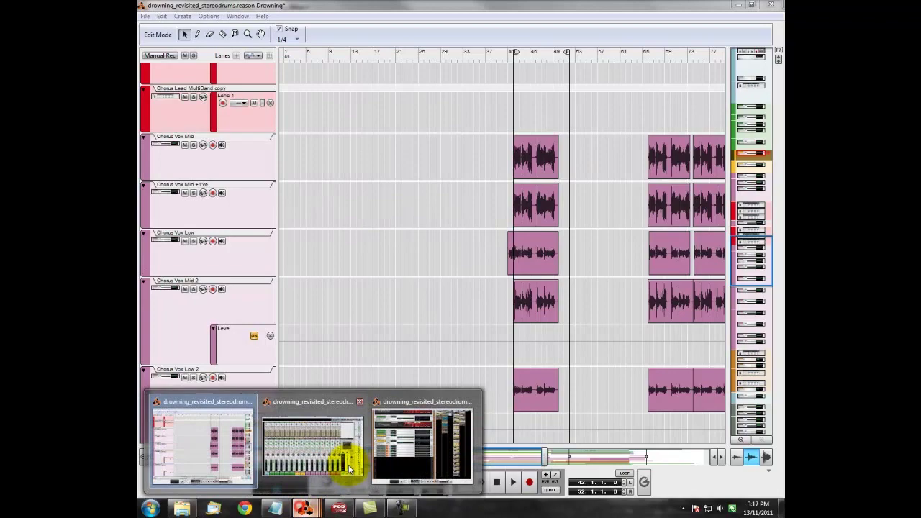
- Bring the mixer forward and scroll the navigator to the chorus vocal channel strips
left_click(340, 406)
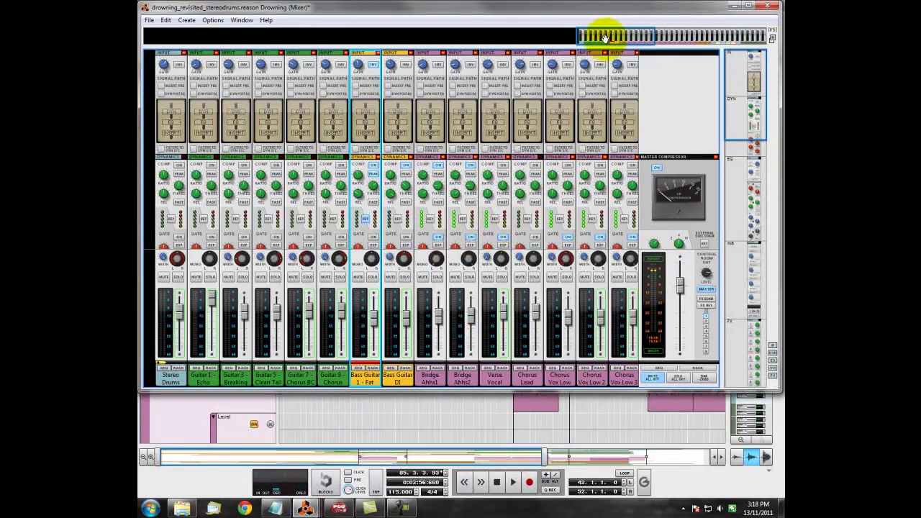
left_click_drag(605, 36, 657, 40)
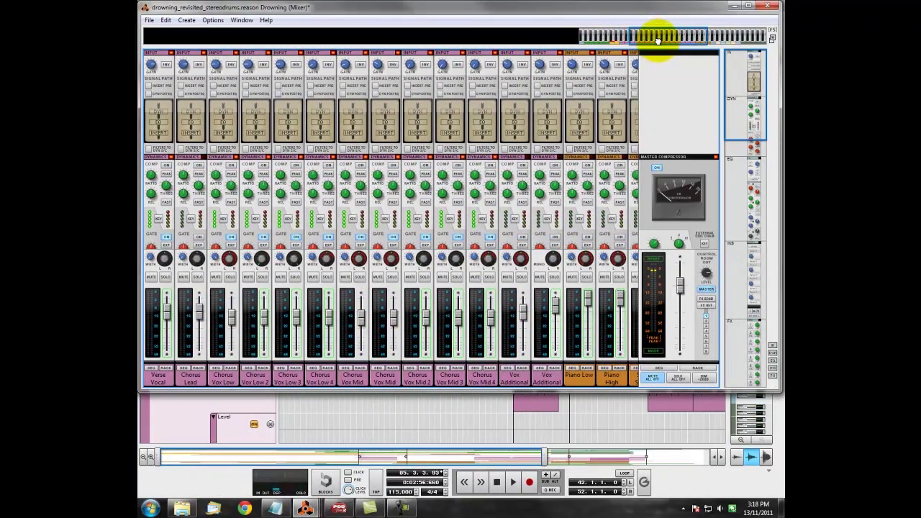
left_click_drag(657, 41, 650, 45)
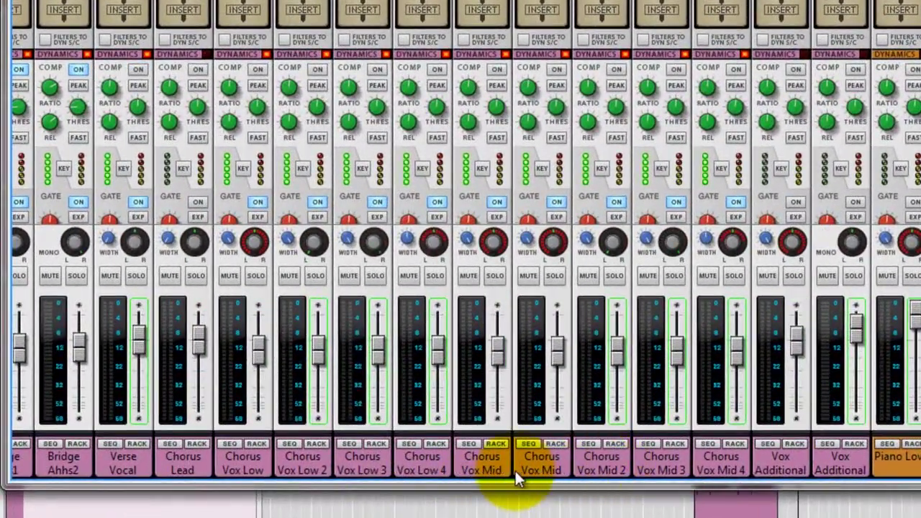
- Select Chorus Vox Mid through Chorus Vox Mid 4 together as one channel group
left_click(515, 470)
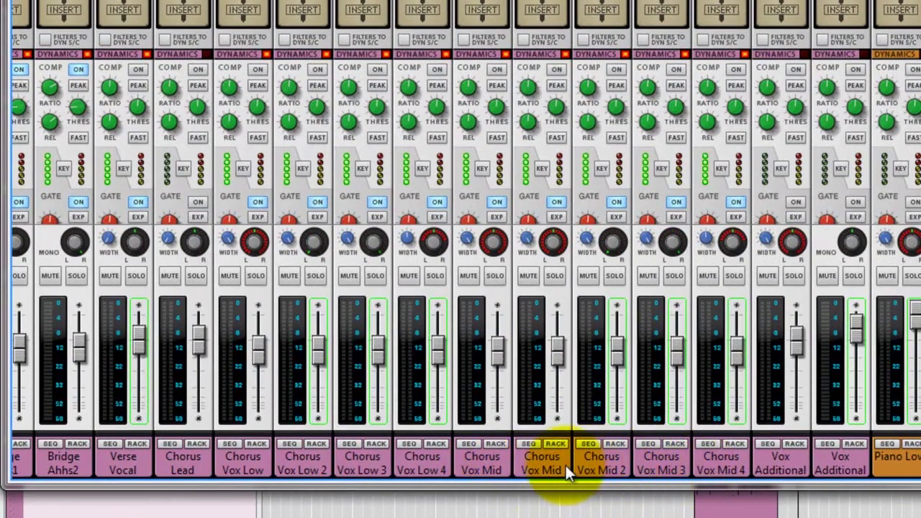
left_click(508, 465)
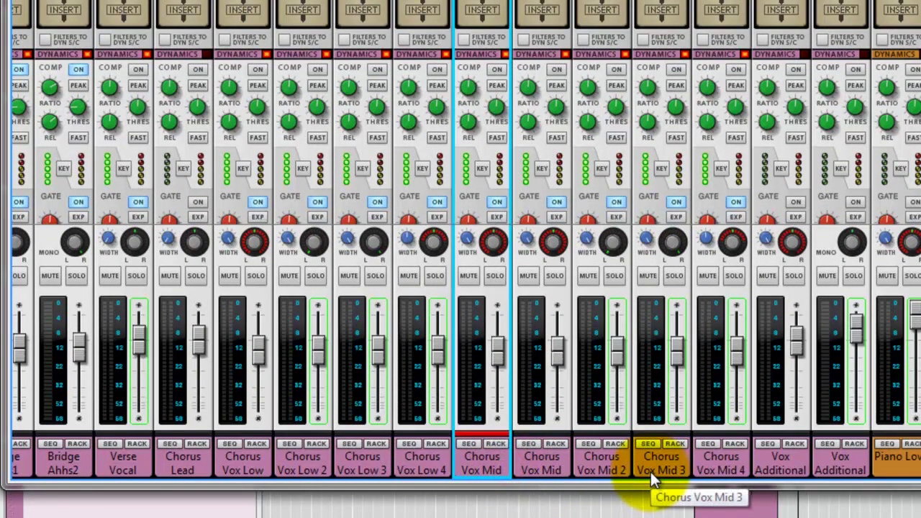
left_click(651, 472, "shift")
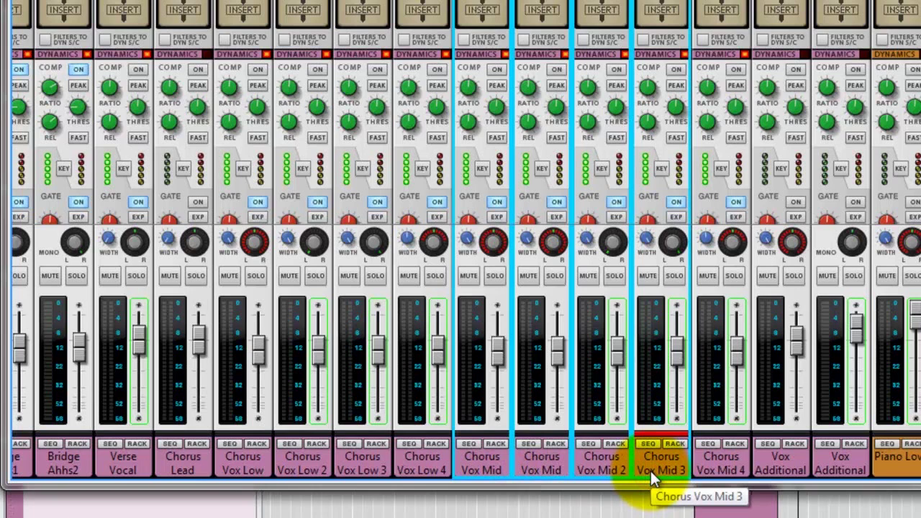
left_click(464, 456)
left_click(549, 458)
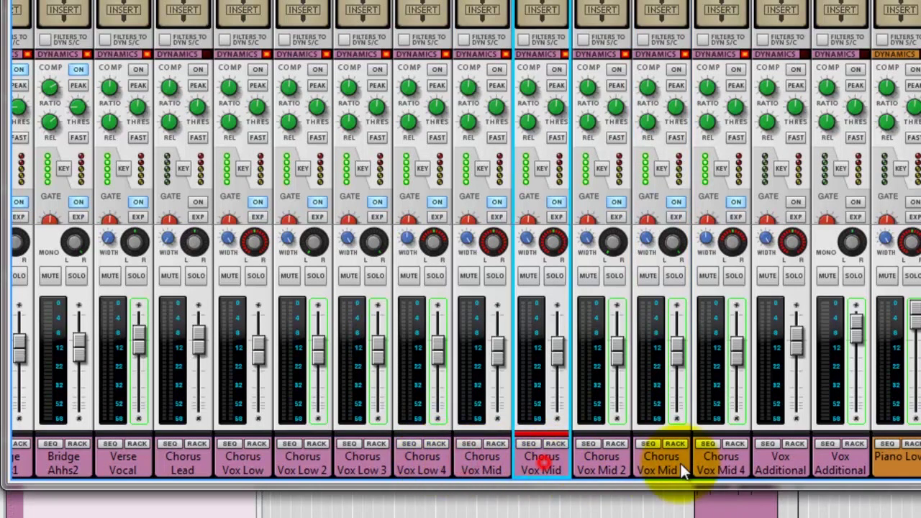
left_click(722, 455, "shift")
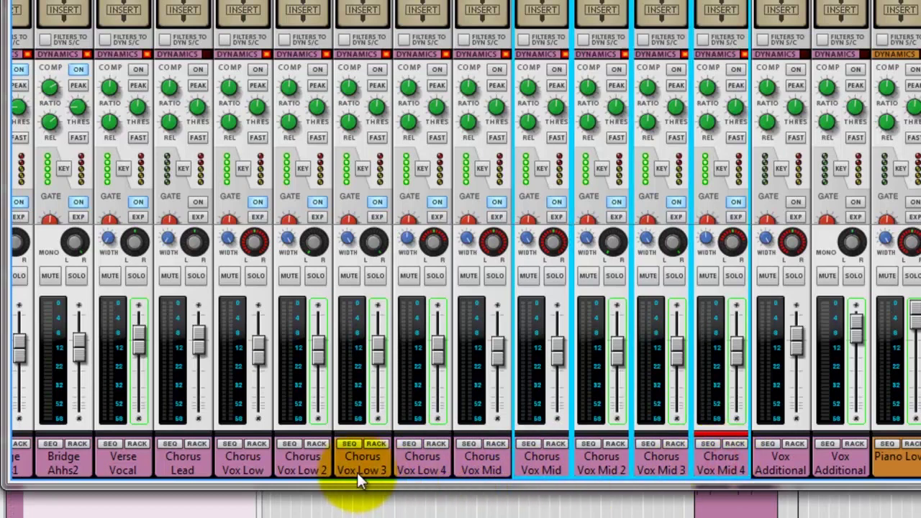
left_click(247, 461)
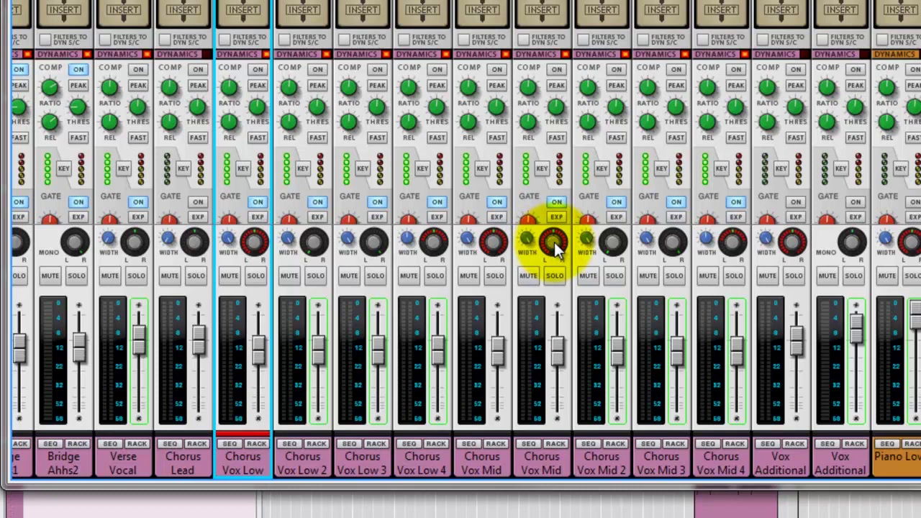
mouse_move(607, 252)
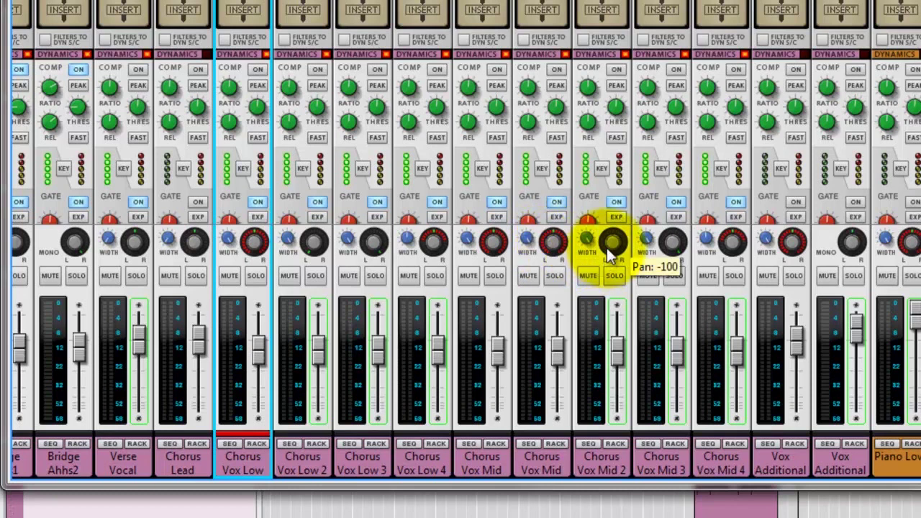
mouse_move(662, 248)
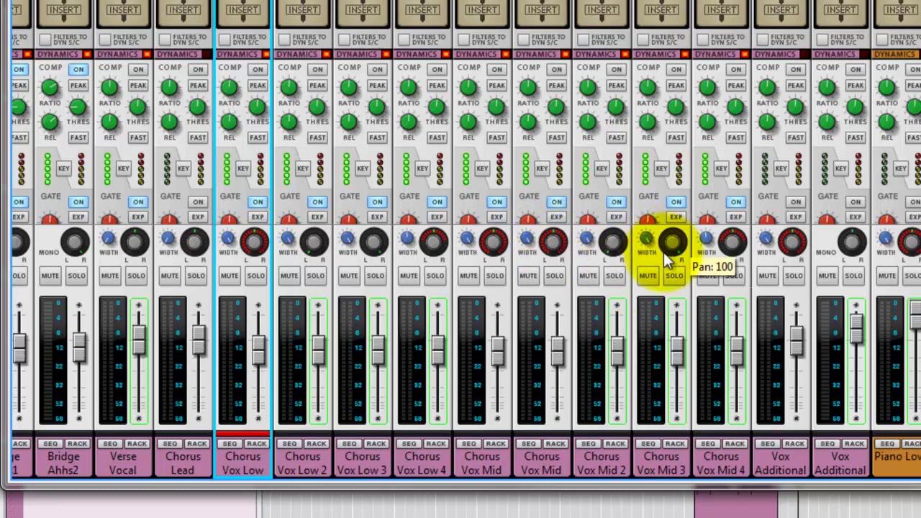
left_click(553, 244)
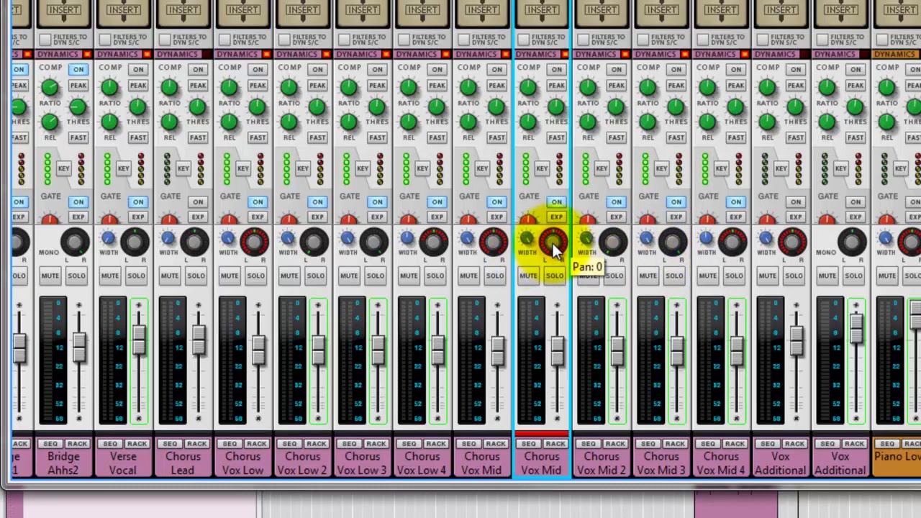
left_click(735, 244)
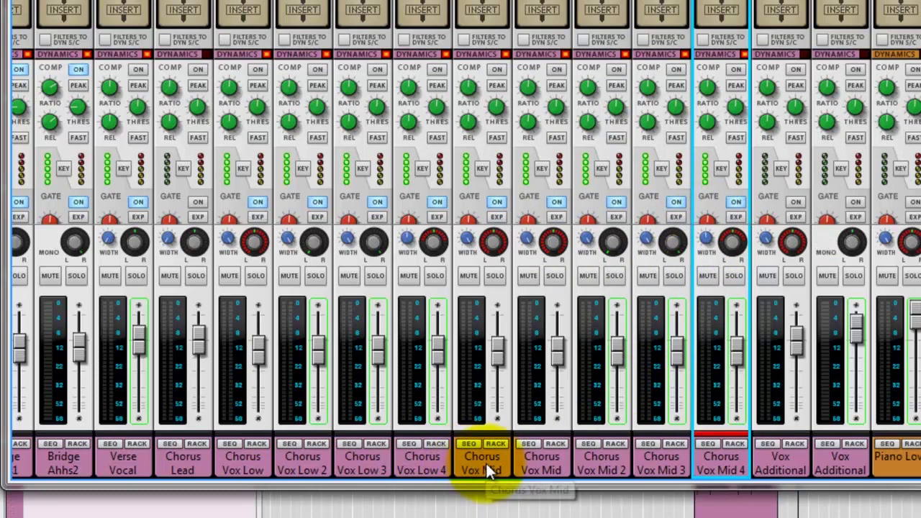
- Solo each Chorus Vox Mid channel strip, from Chorus Vox Mid through Chorus Vox Mid 4
left_click(500, 276)
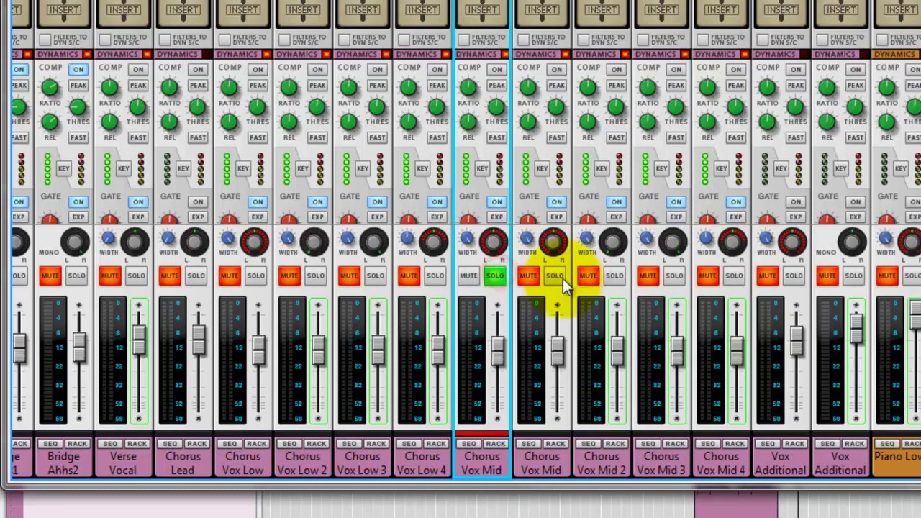
left_click(555, 276)
left_click(614, 276)
left_click(675, 276)
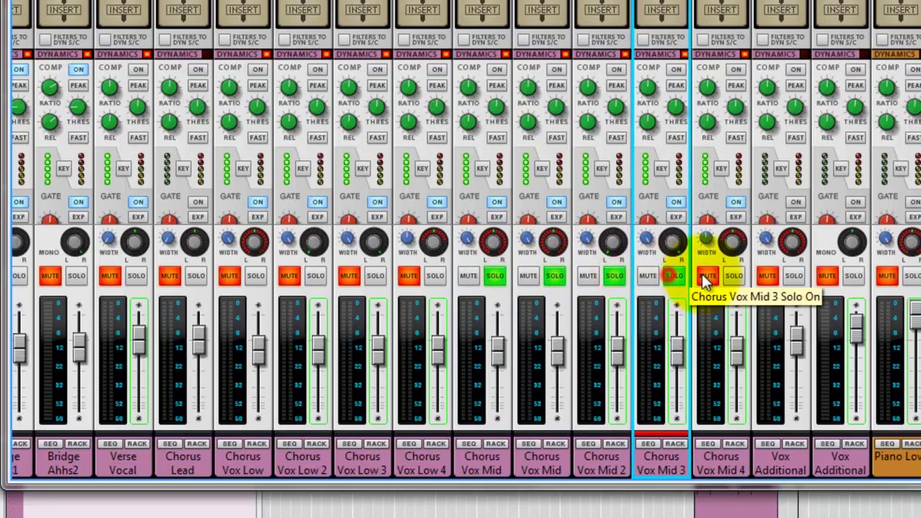
left_click(734, 276)
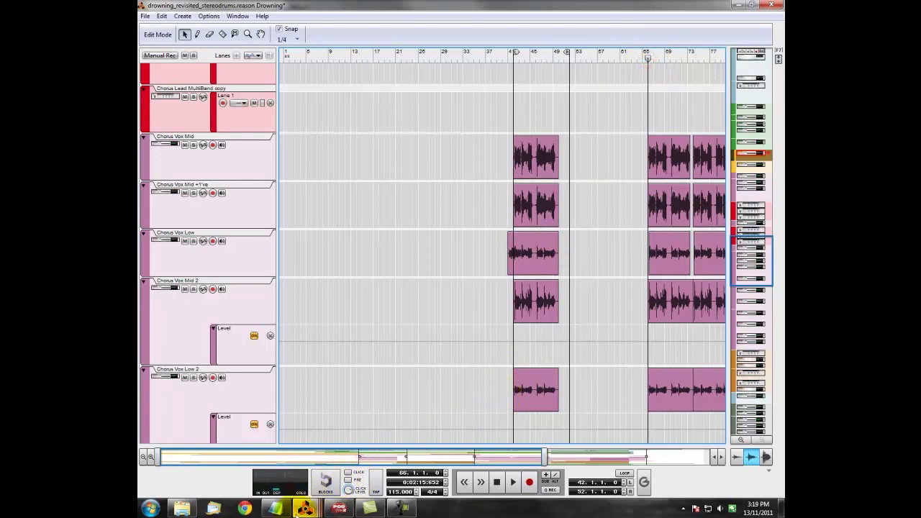
- Bring the mixer window back in front of the sequencer
mouse_move(305, 508)
left_click(328, 407)
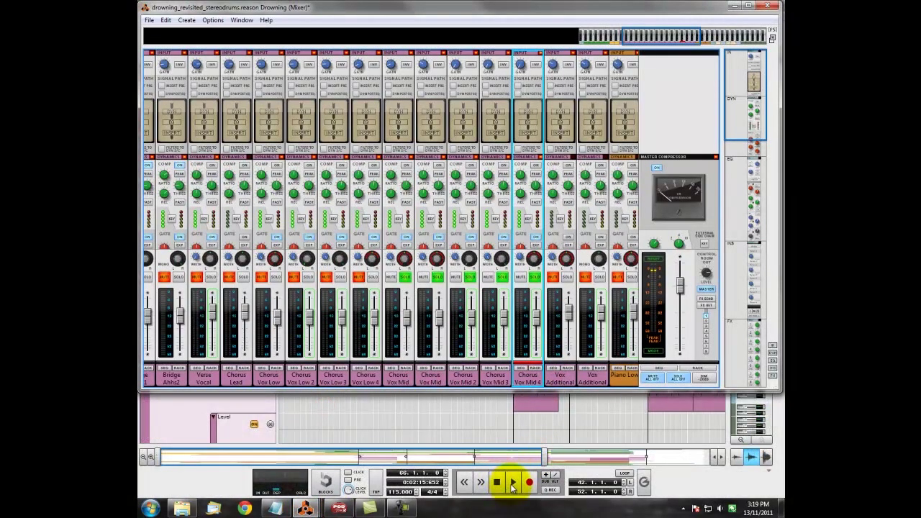
left_click(512, 487)
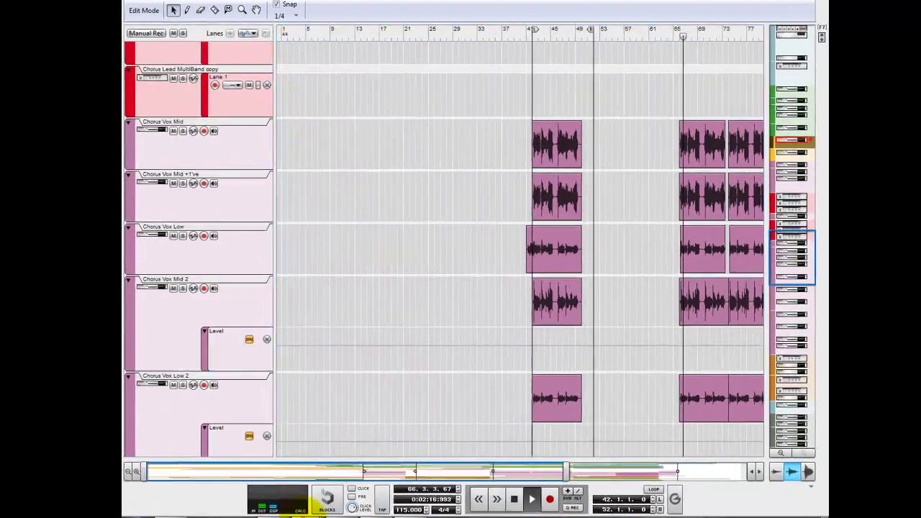
left_click(320, 432)
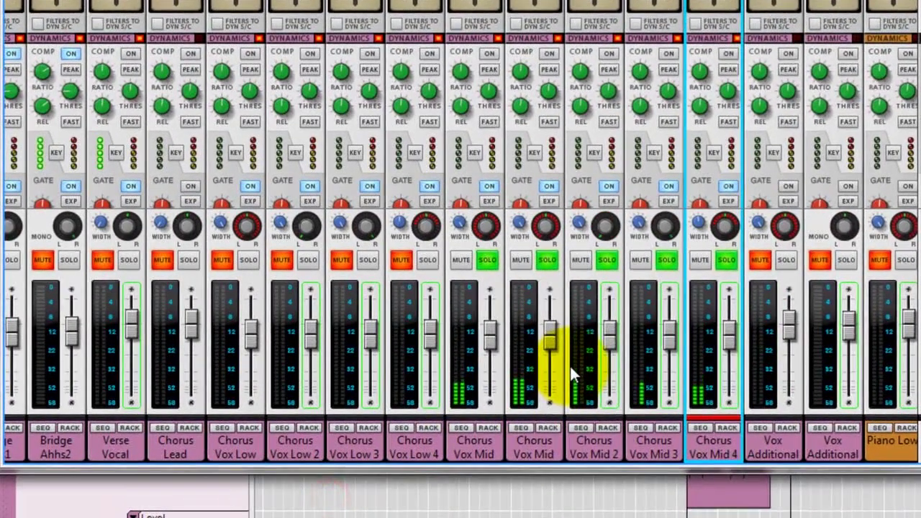
- Toggle Chorus Vox Mid's solo off and back on, then stop playback
left_click(487, 260)
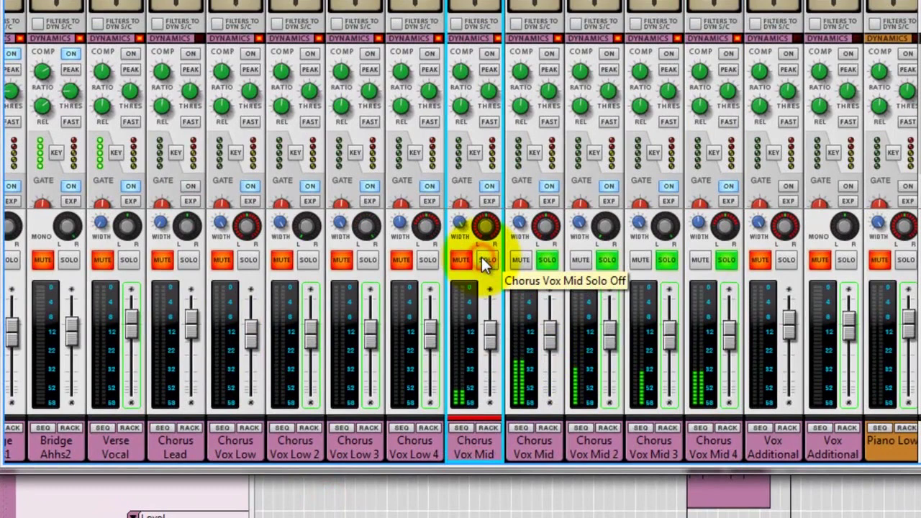
left_click(484, 261)
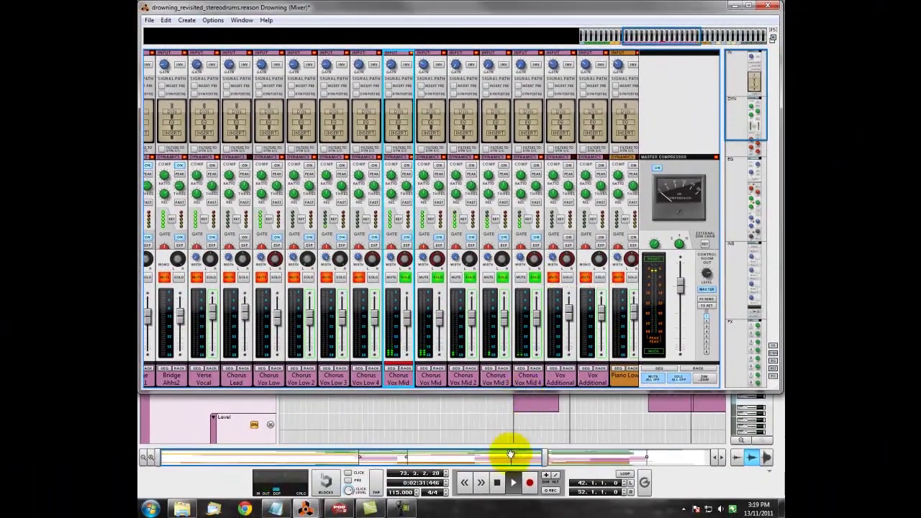
key("F7")
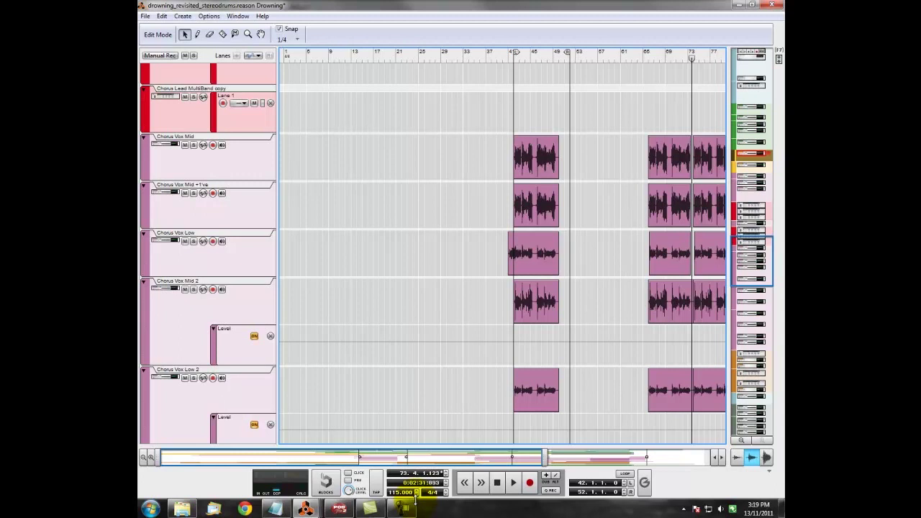
- Solo Verse Vocal, Chorus Lead and Chorus Vox Low 1, 2 and 4 in the mixer
mouse_move(308, 505)
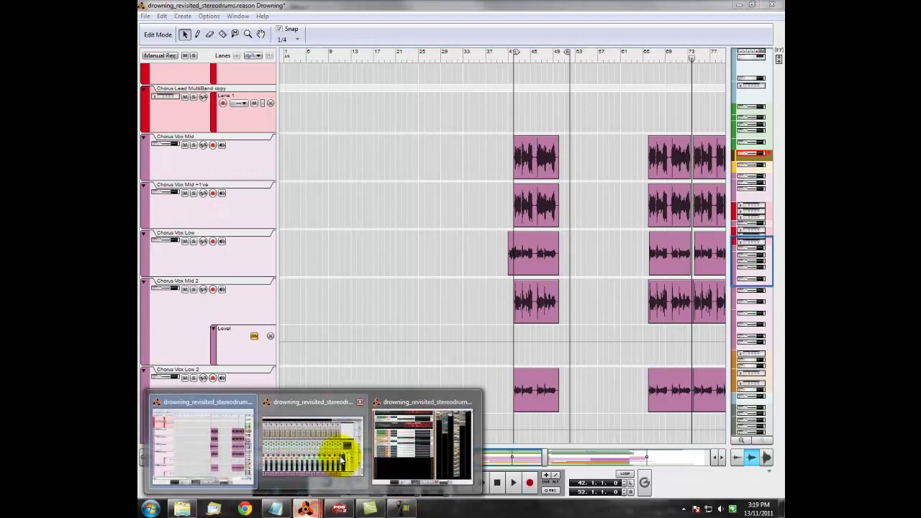
left_click(323, 412)
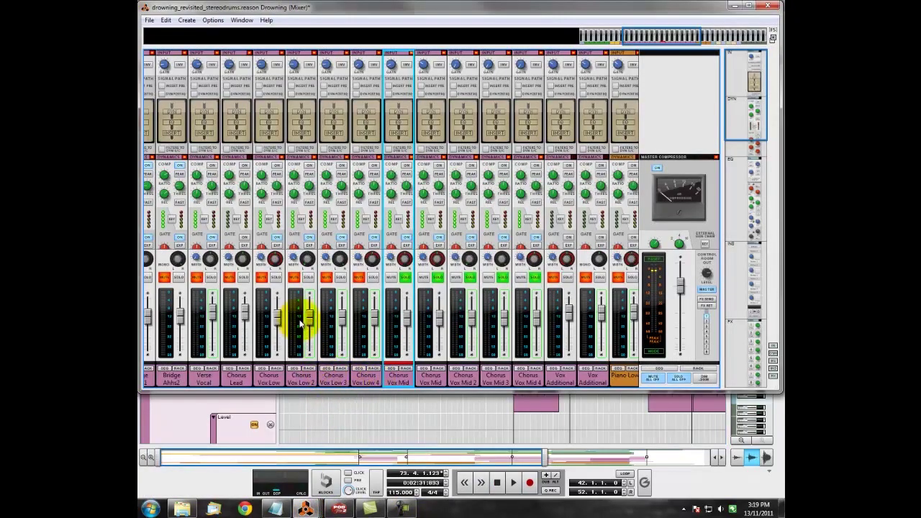
left_click(212, 278)
left_click(243, 278)
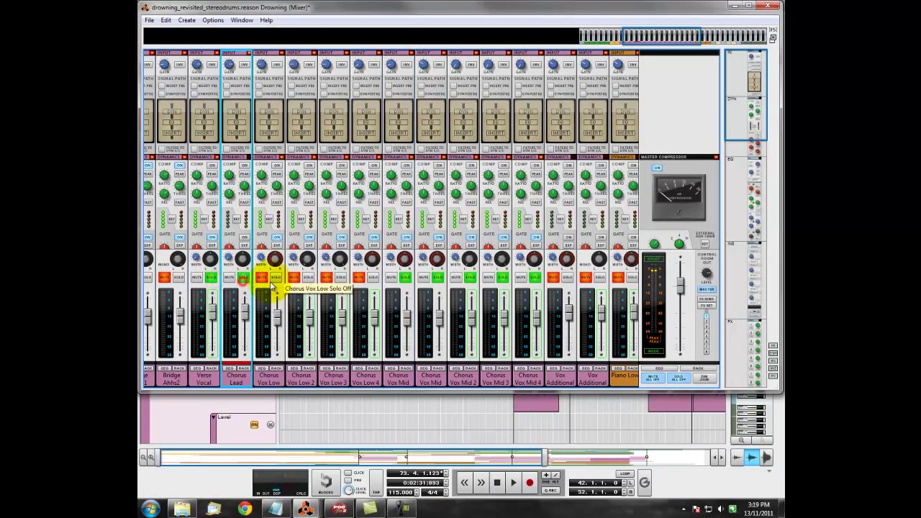
left_click(274, 279)
left_click(308, 281)
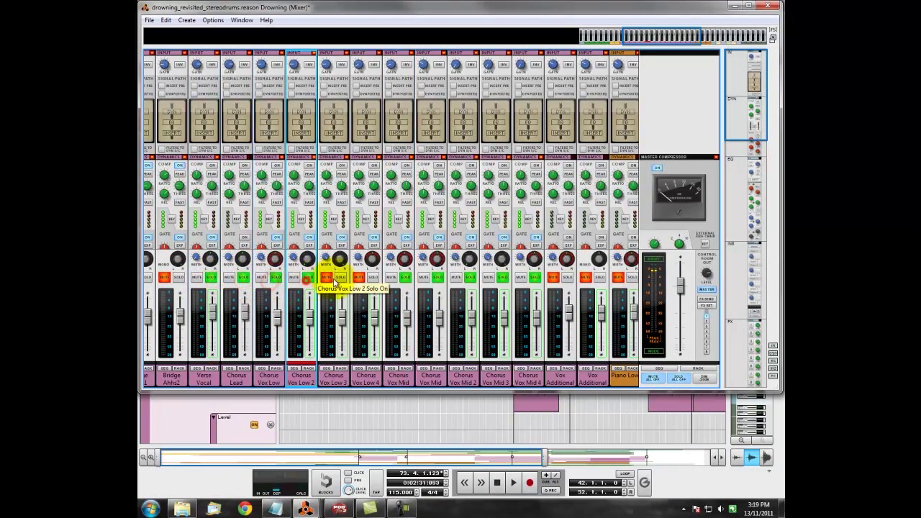
left_click(347, 281)
left_click(374, 278)
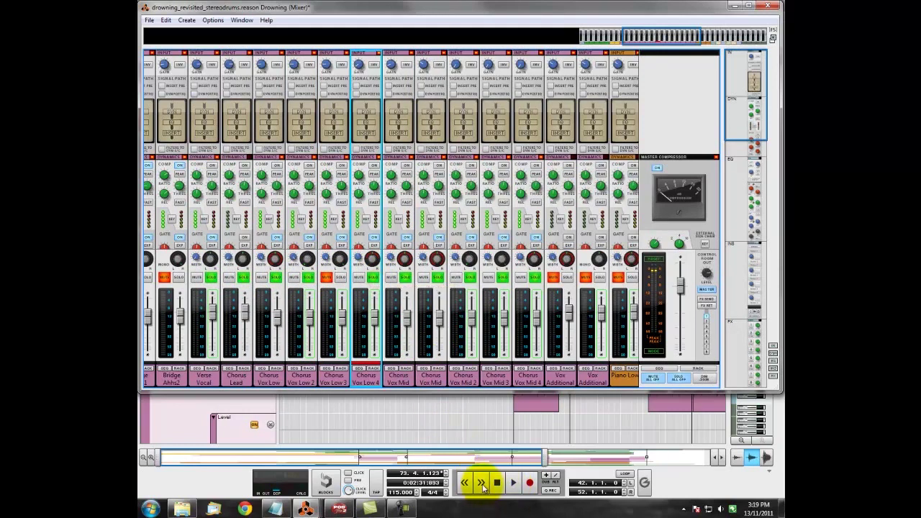
- Play the soloed vocals, also solo Chorus Vox Low 3, then stop near bar 81
key("F7")
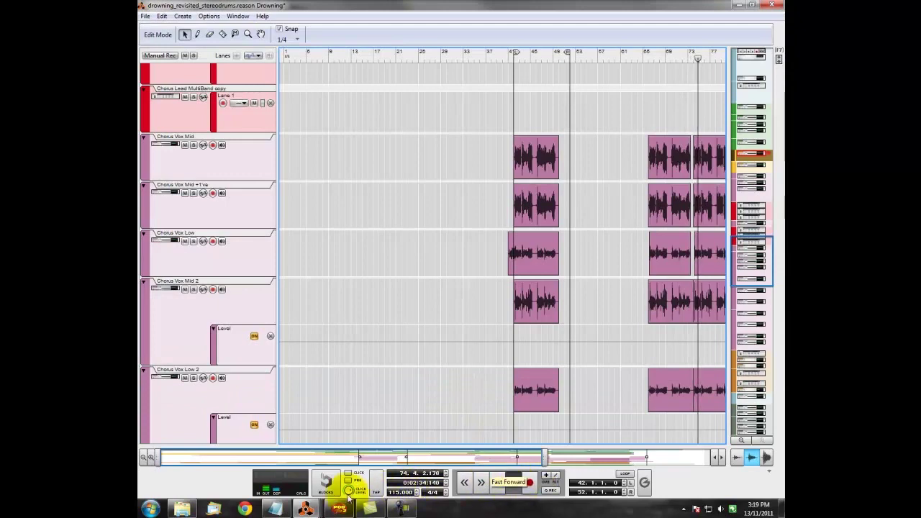
mouse_move(346, 496)
left_click(332, 398)
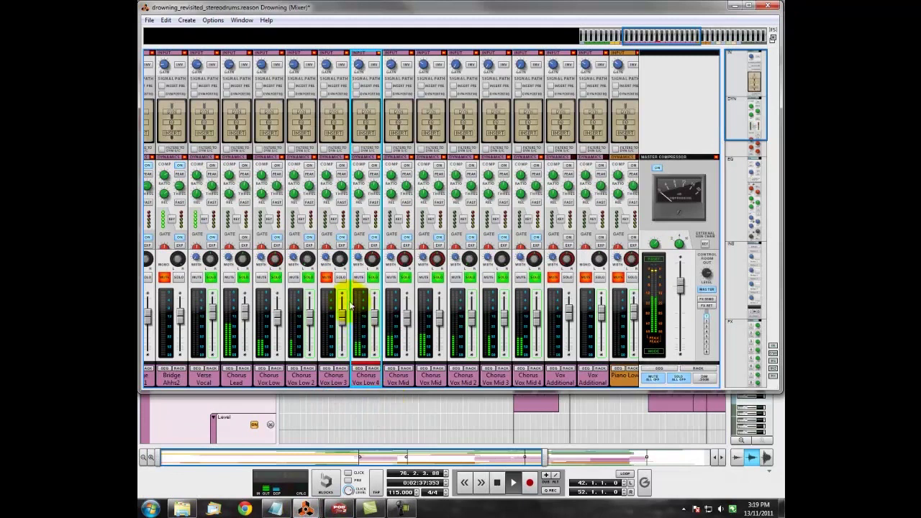
left_click(340, 279)
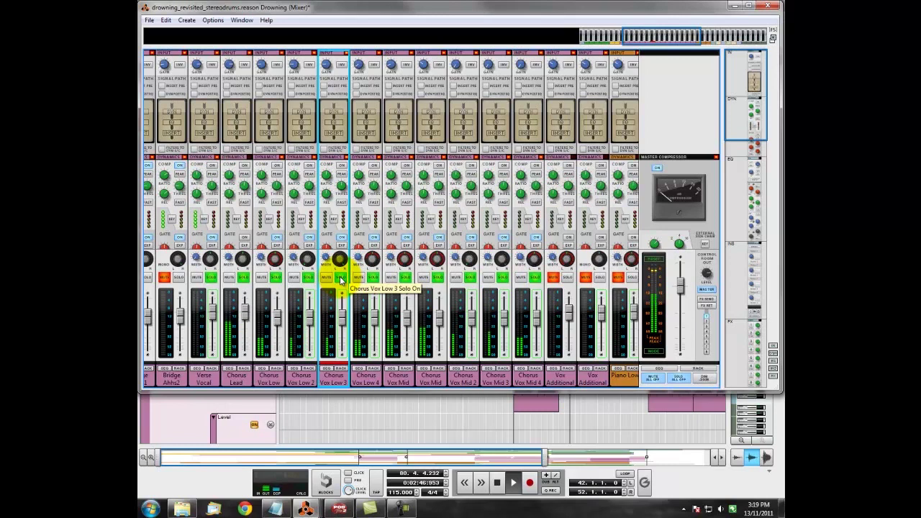
left_click(495, 481)
key("F7")
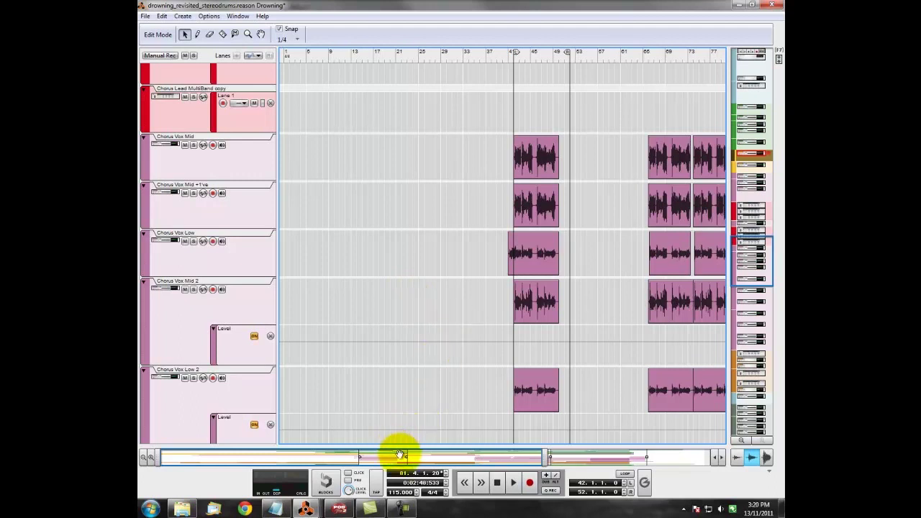
- Shift the arrangement view to bars 33–109, then return to the mixer window
left_click_drag(402, 455, 558, 458)
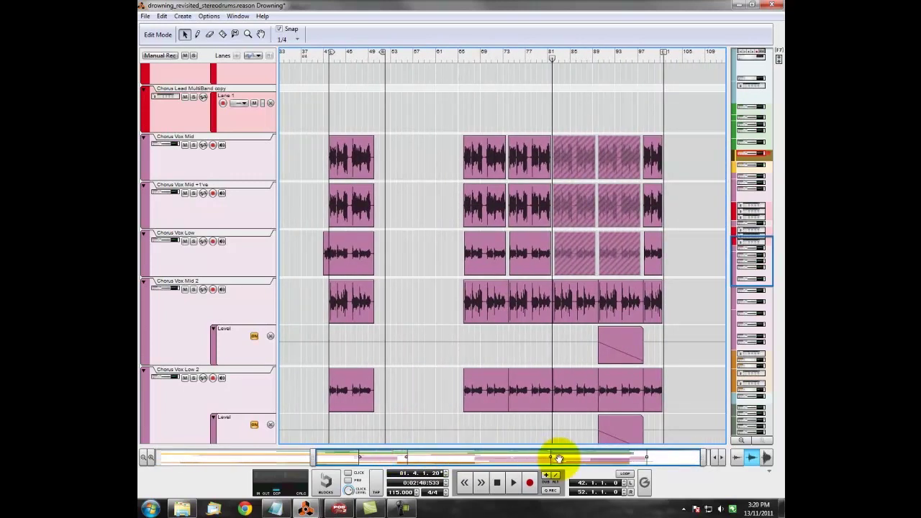
left_click(642, 405)
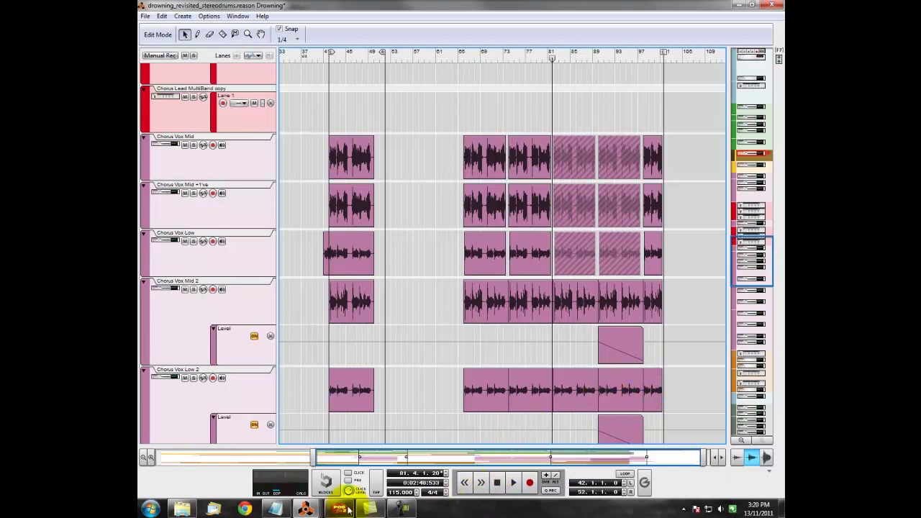
mouse_move(306, 509)
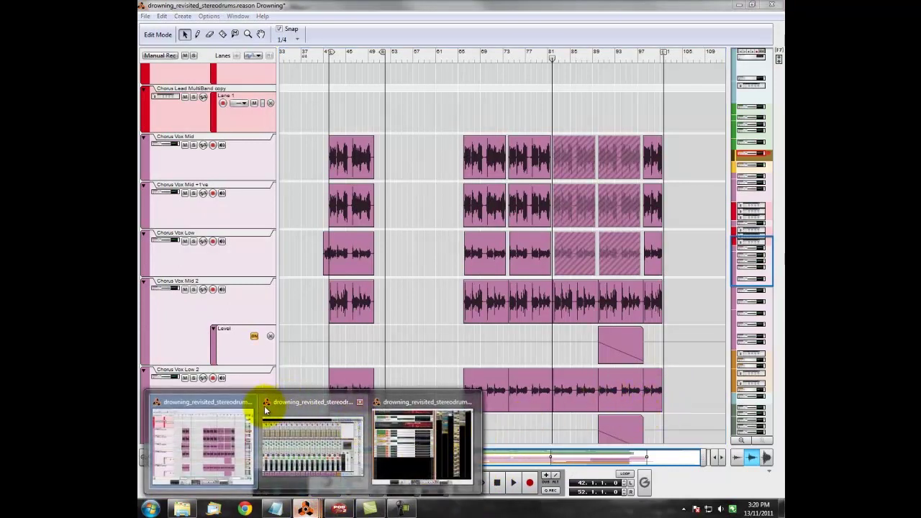
left_click(231, 407)
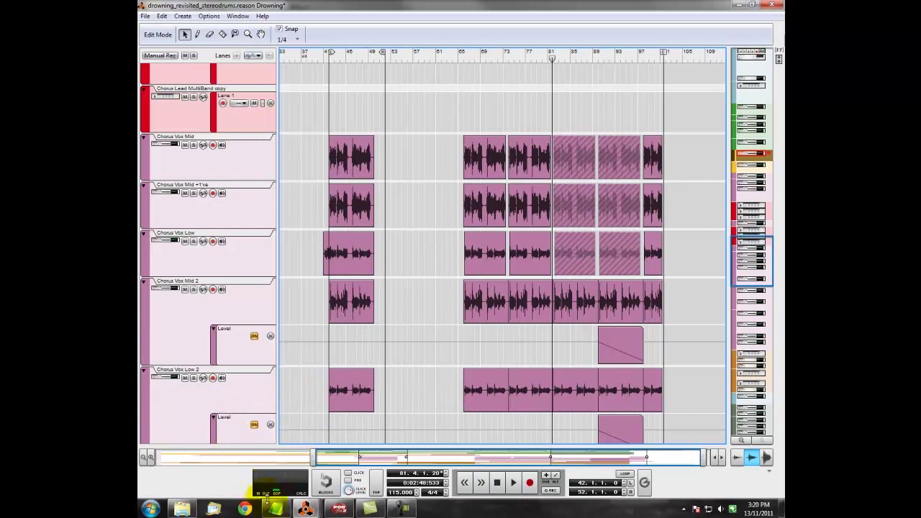
mouse_move(306, 504)
left_click(338, 412)
- Clear all mutes and solos, then place the song position at bar 93 beside the Master Section lanes
left_click(652, 379)
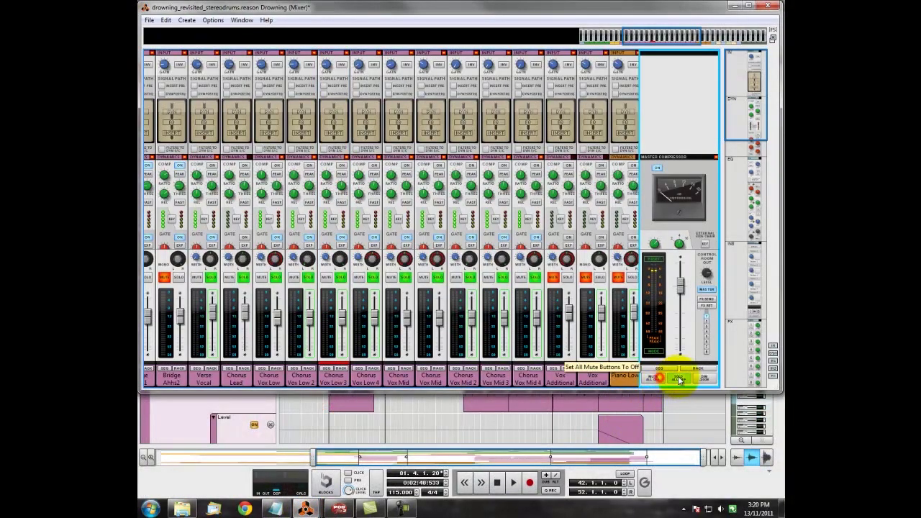
left_click(680, 378)
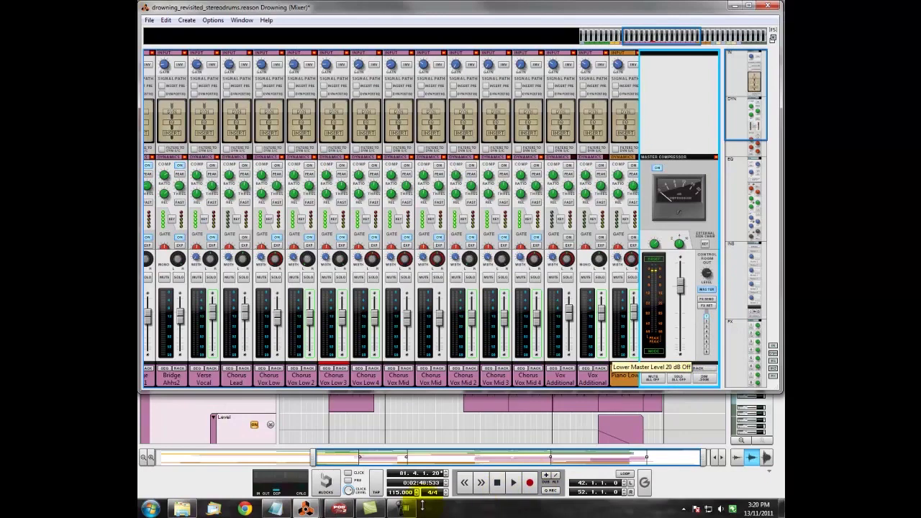
left_click(385, 414)
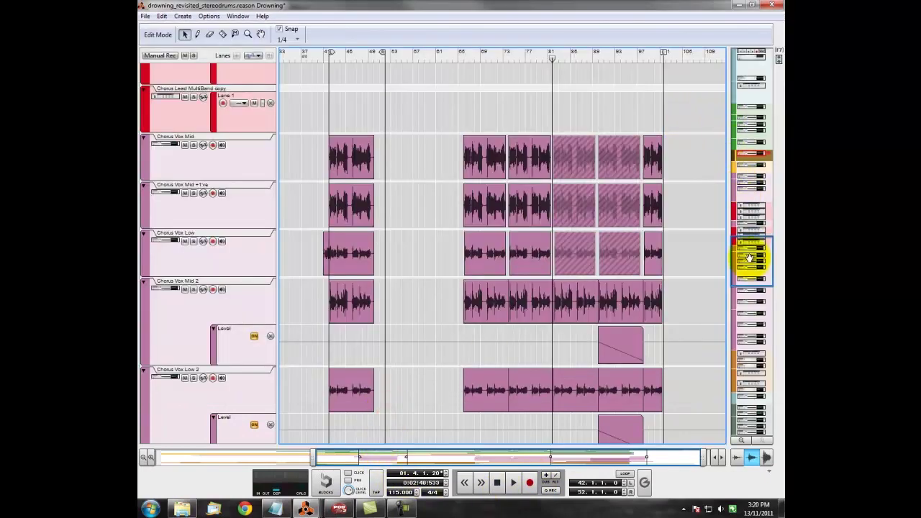
left_click_drag(751, 257, 758, 62)
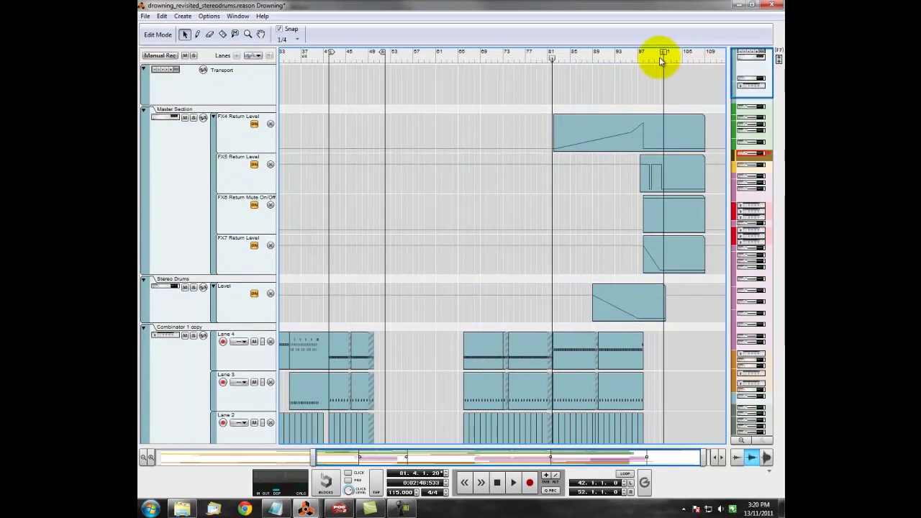
left_click(615, 61)
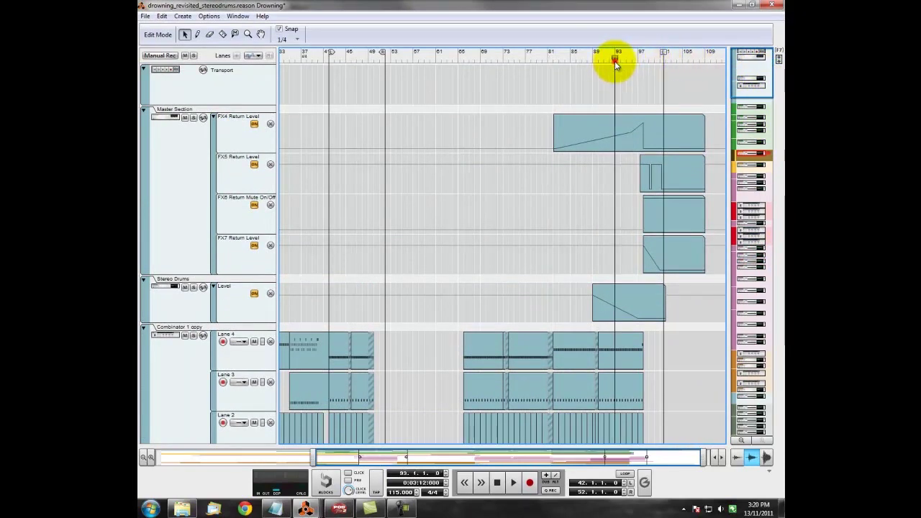